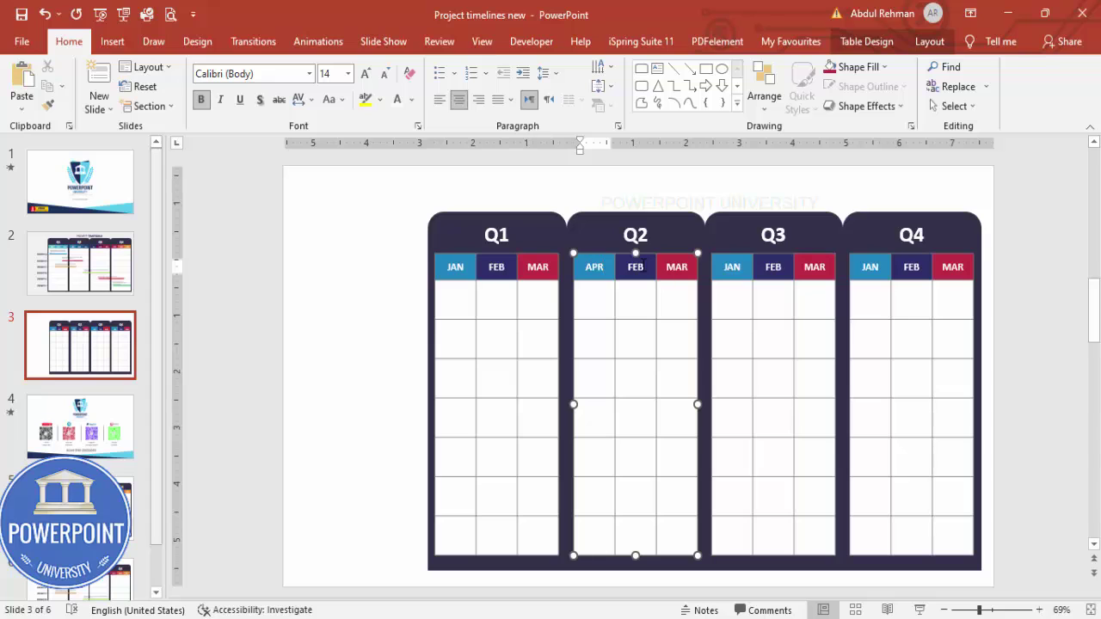
Change the second and third month headings under Q2 to MAY and JUN
double_click(639, 264)
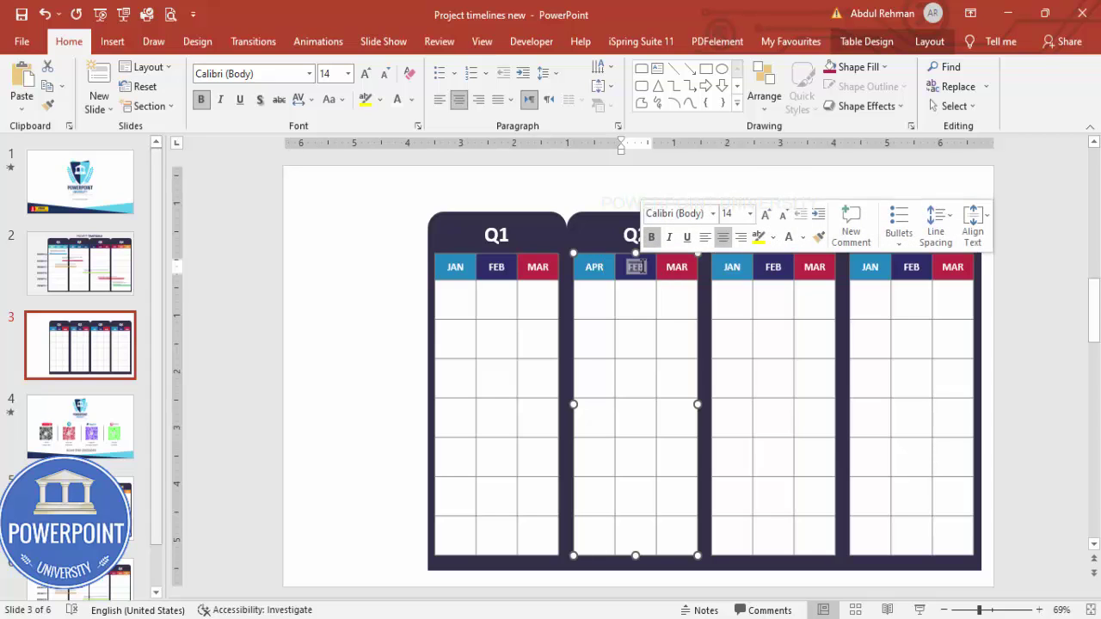
text(MAY)
key(Tab)
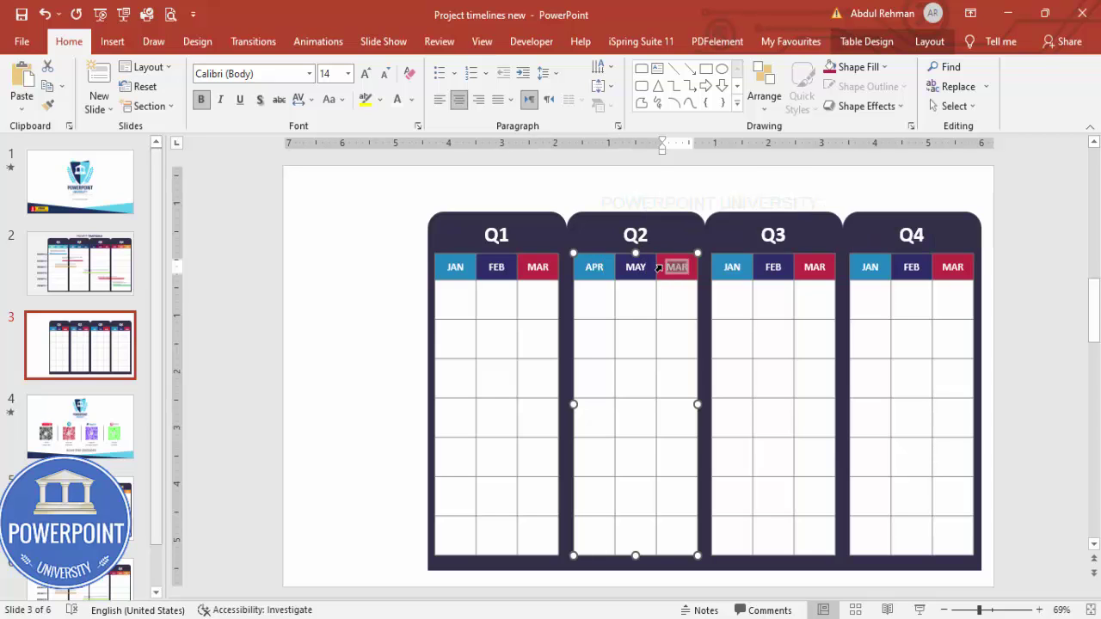
text(JUN)
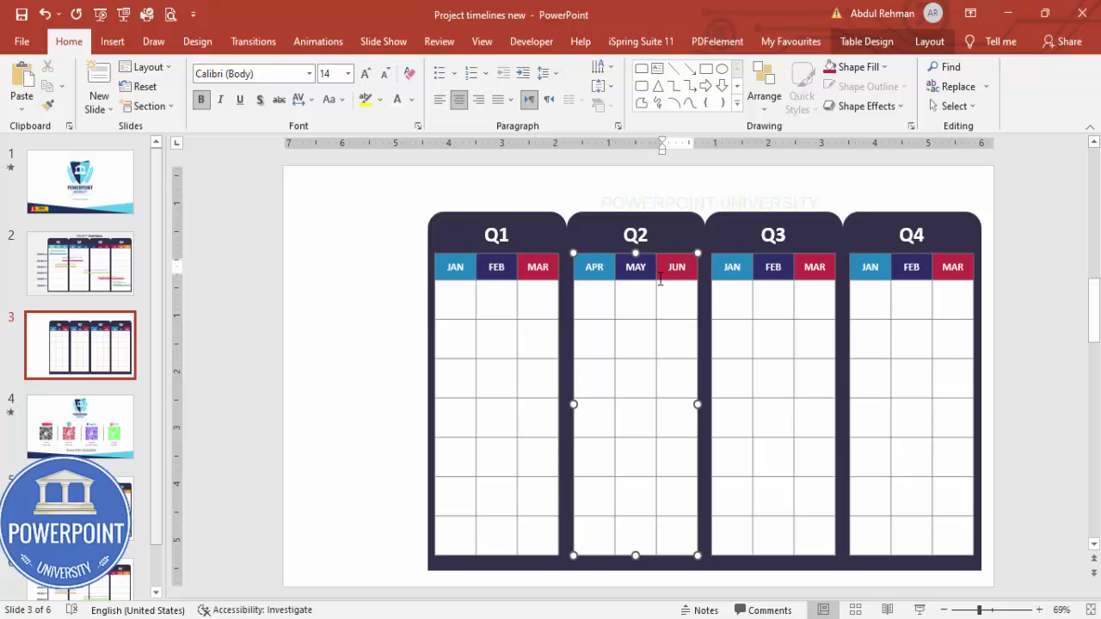
Replace the three month headings under Q3 with JUL, AUG and SEP
click(742, 267)
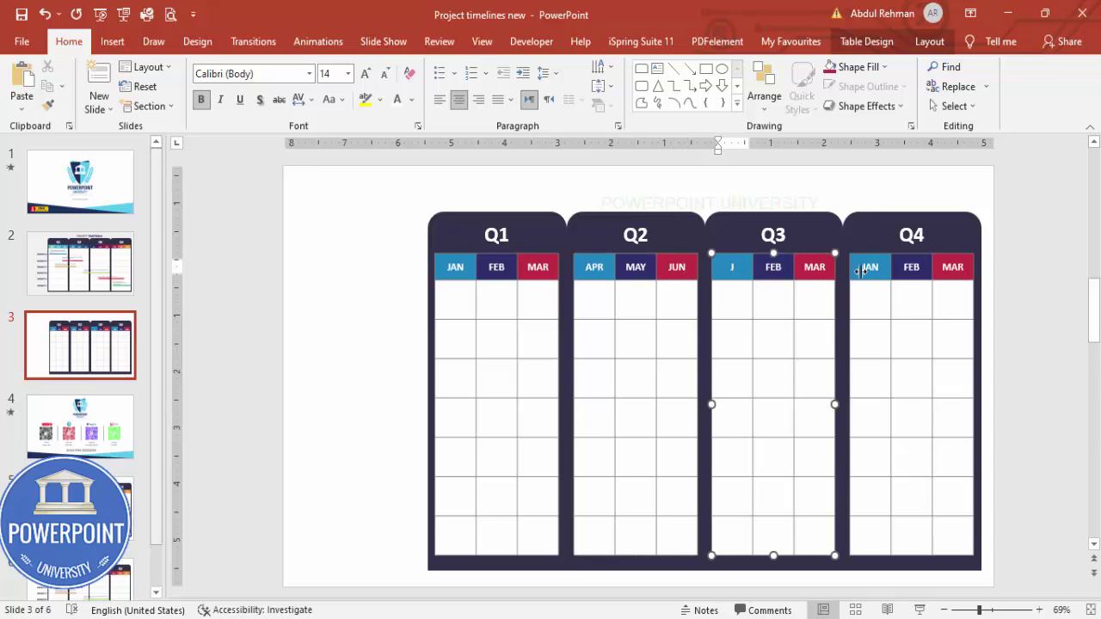
text(JUL)
key(Tab)
text(AUG)
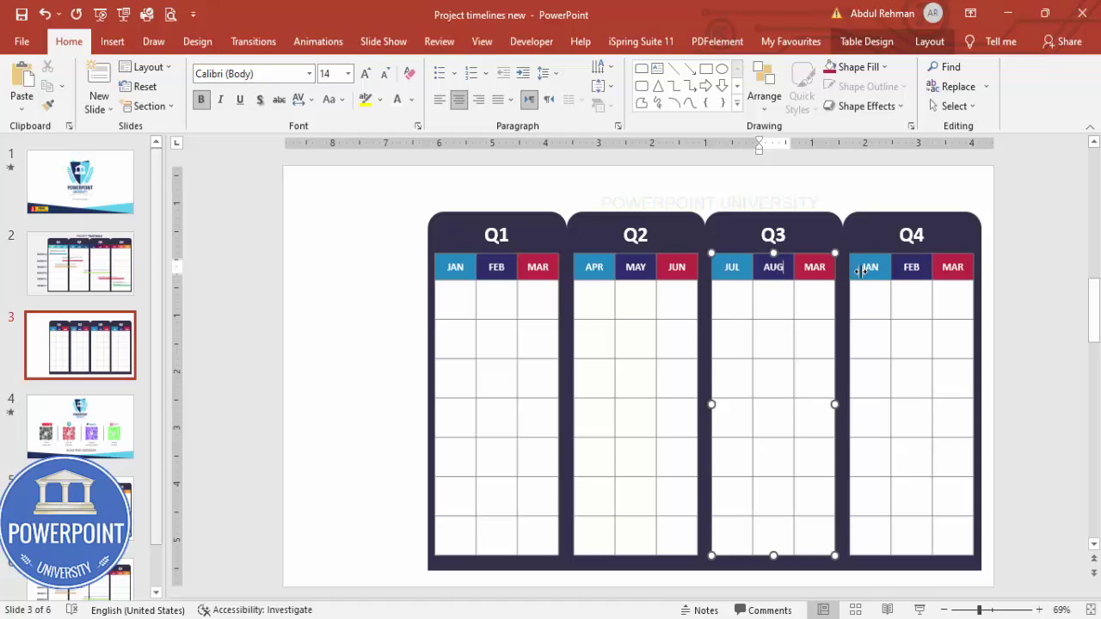
key(Tab)
text(SEP)
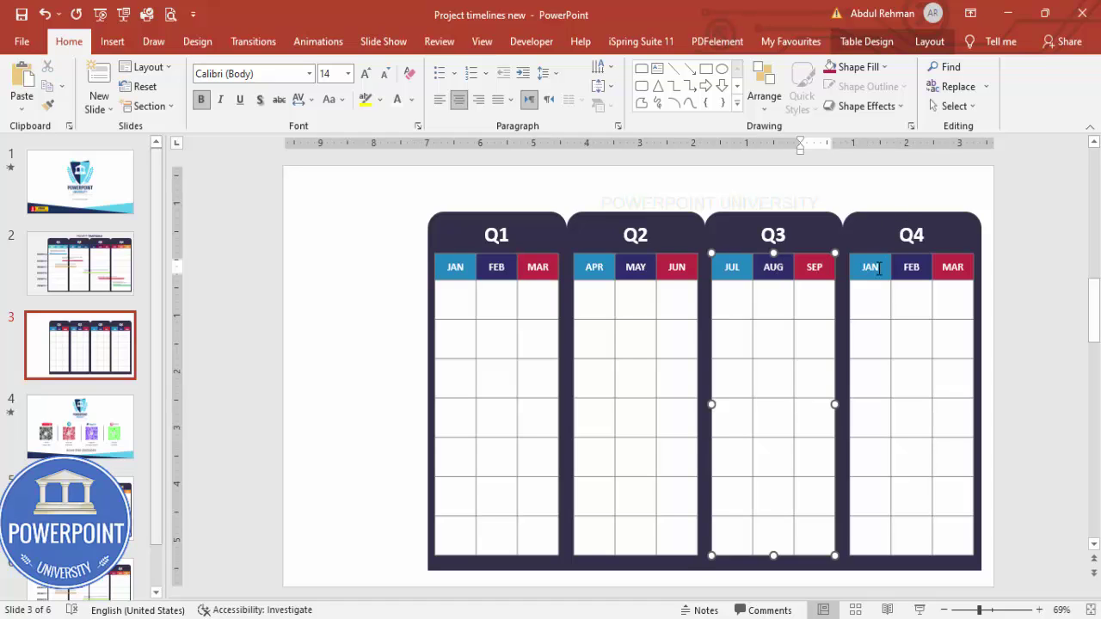
Replace the three month headings under Q4 with OCT, NOV and DEC
click(860, 272)
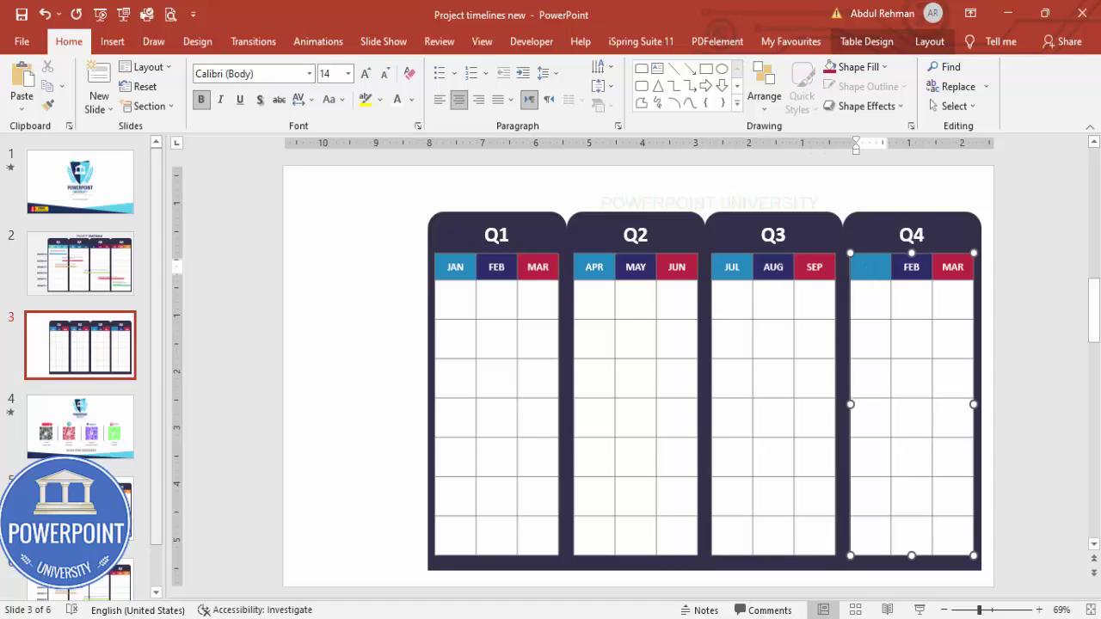
text(OCT)
key(Tab)
text(NOV)
key(Tab)
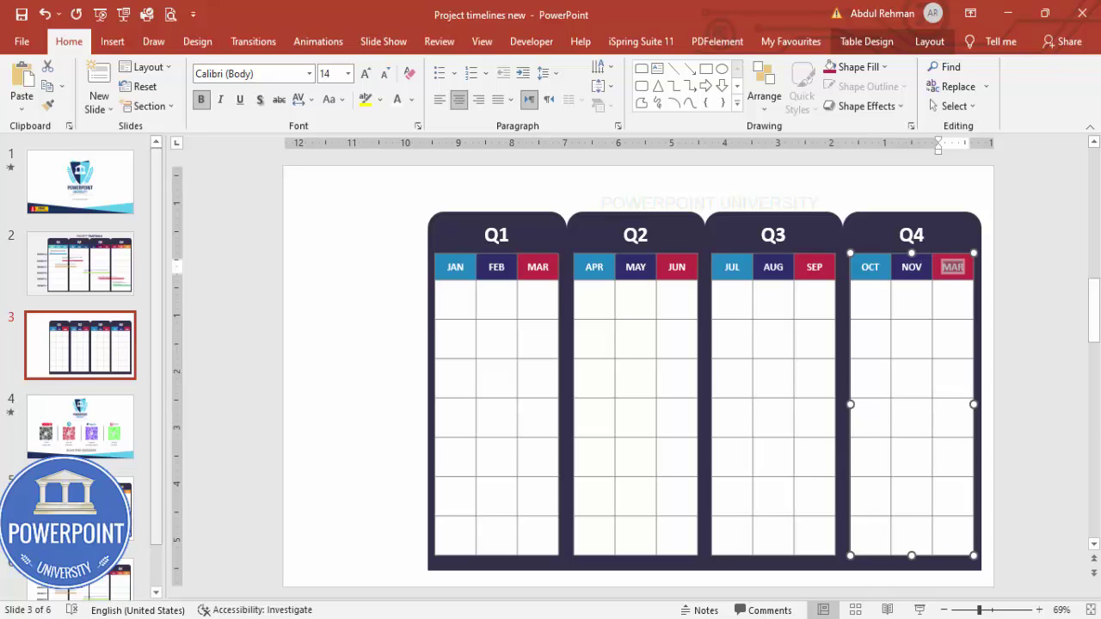
text(DEC)
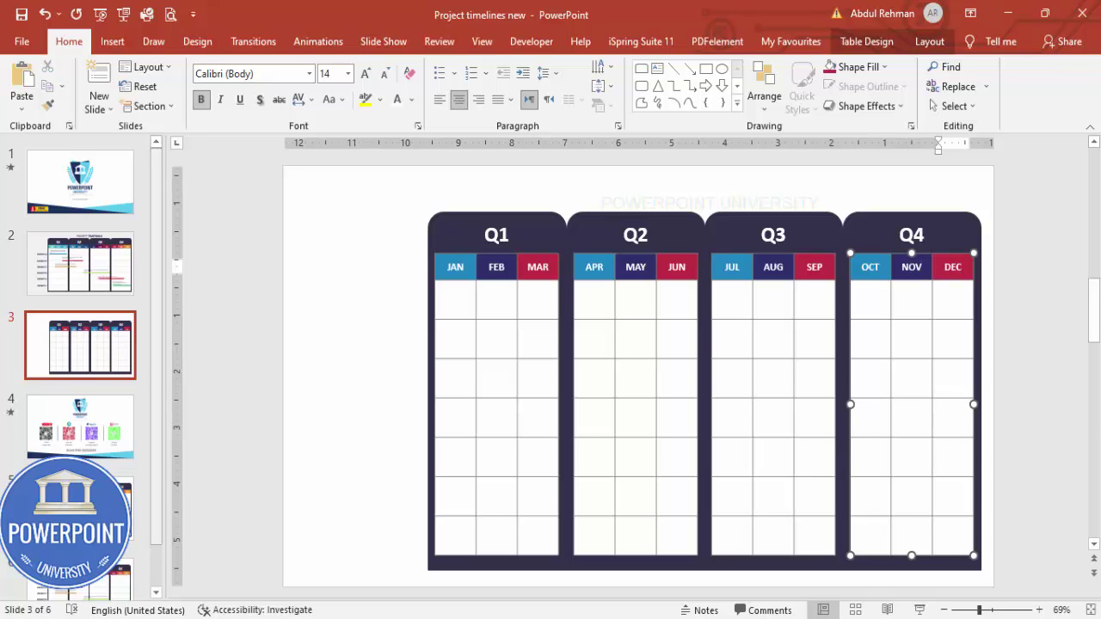
click(1075, 258)
double_click(594, 273)
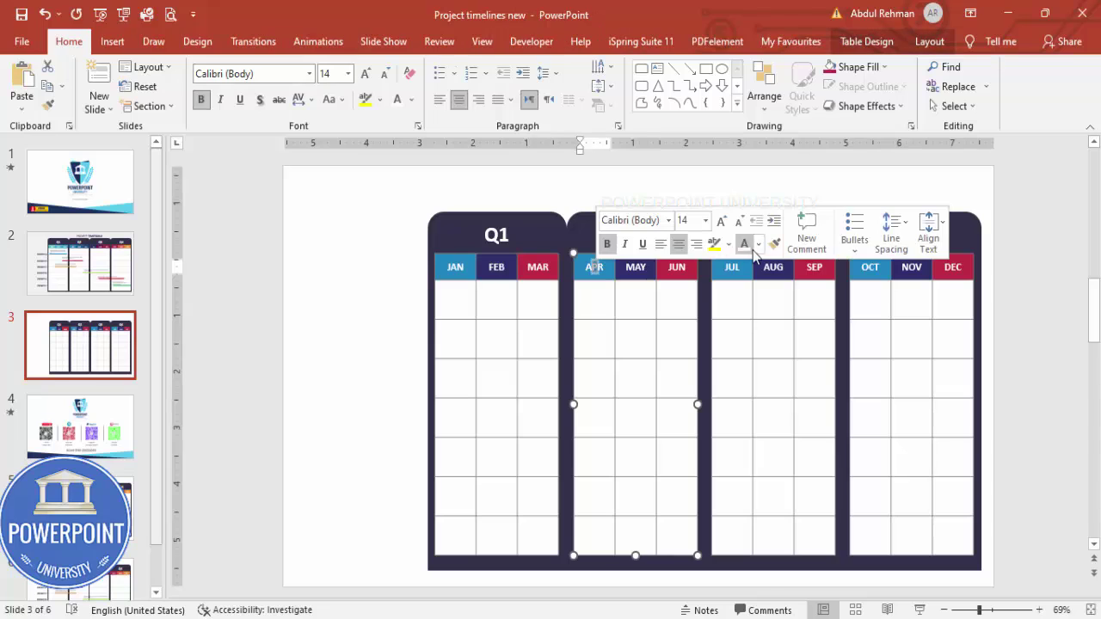
click(964, 271)
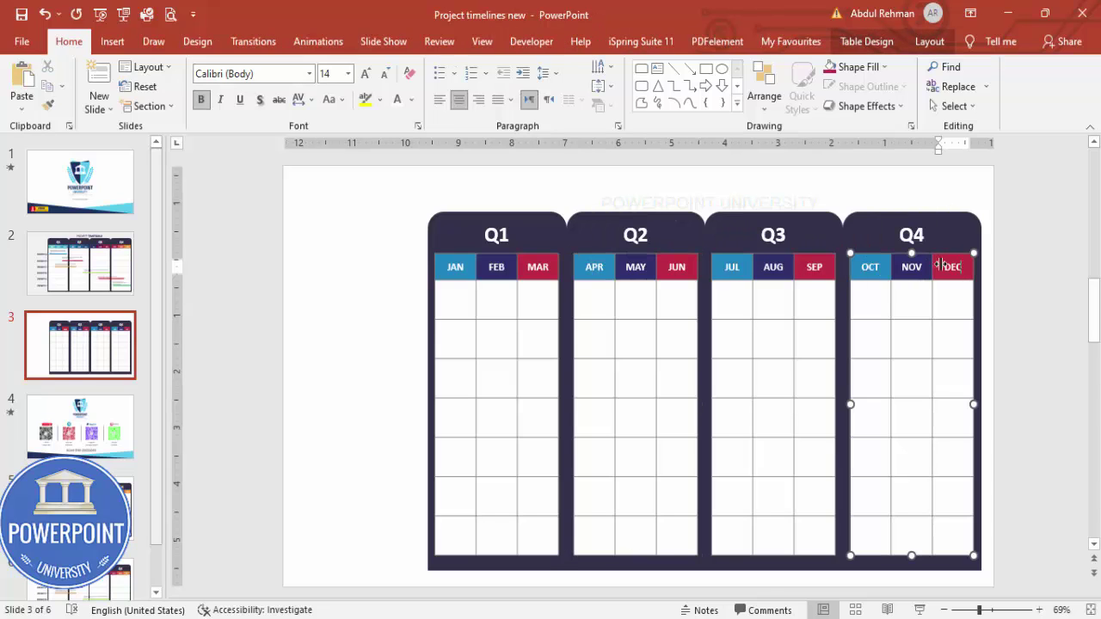
click(995, 290)
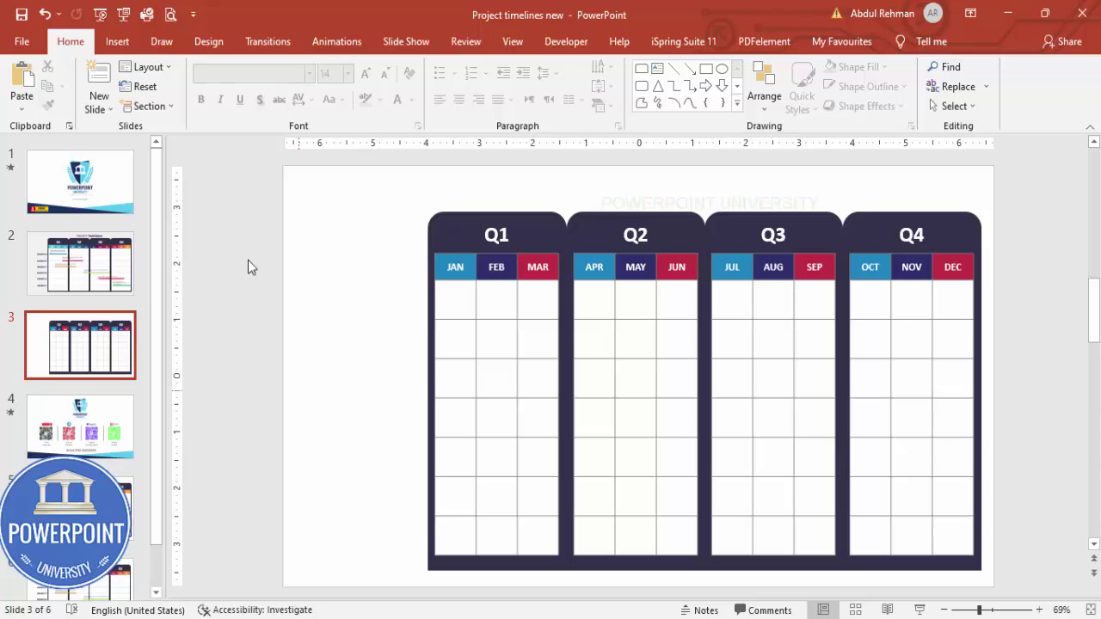
Insert a table with 1 column and 7 rows, then narrow it and move it toward the blank area beside Q1
click(117, 42)
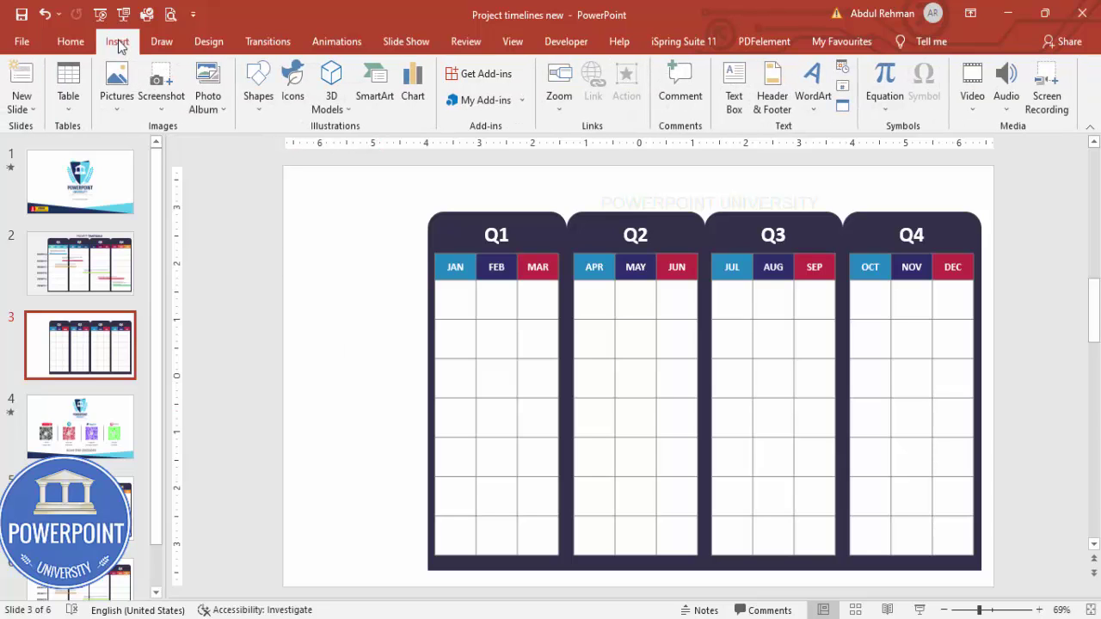
click(67, 106)
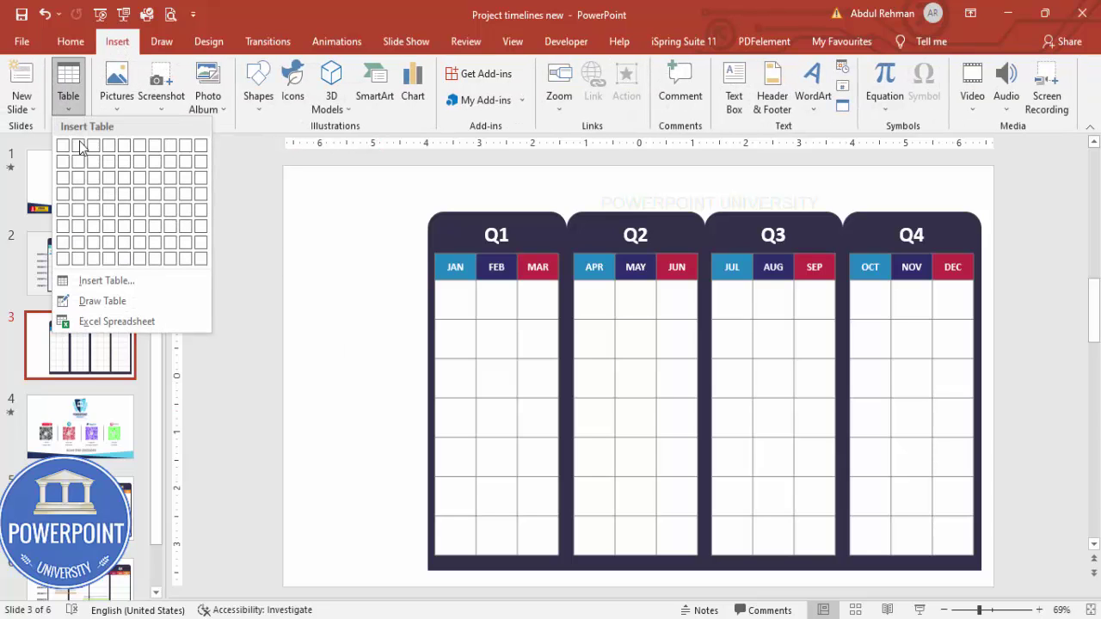
click(129, 281)
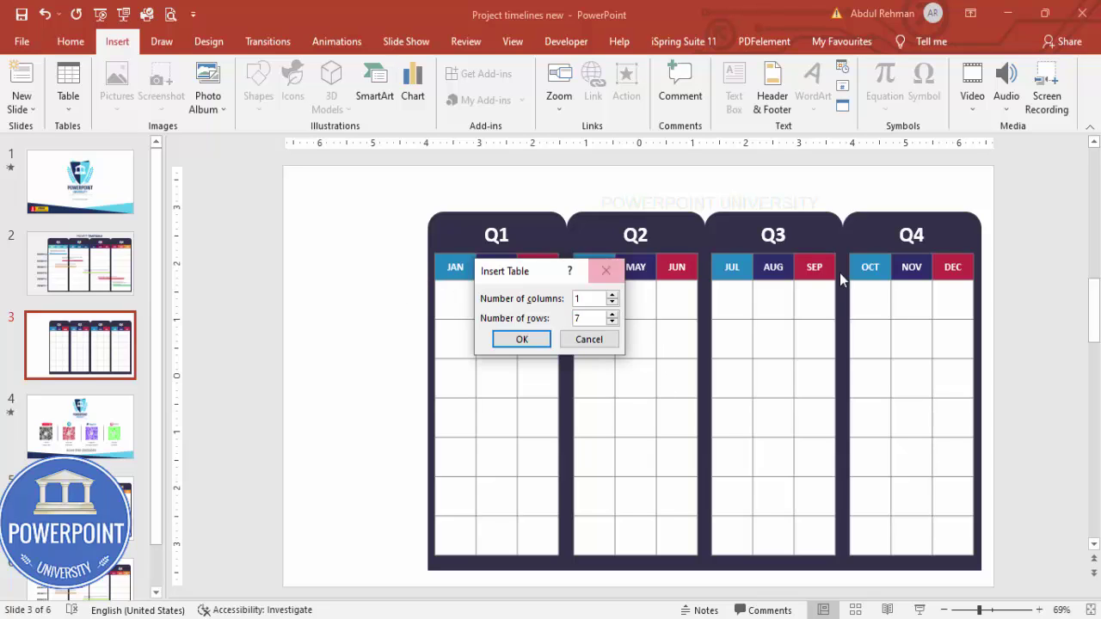
click(519, 338)
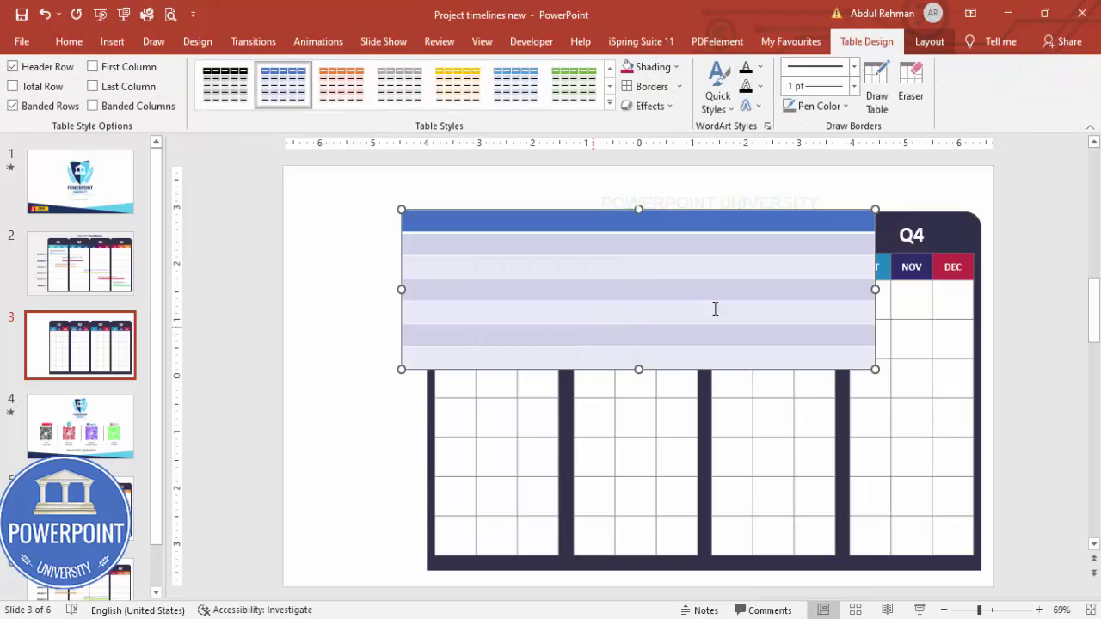
drag(875, 289, 601, 289)
drag(524, 211, 394, 222)
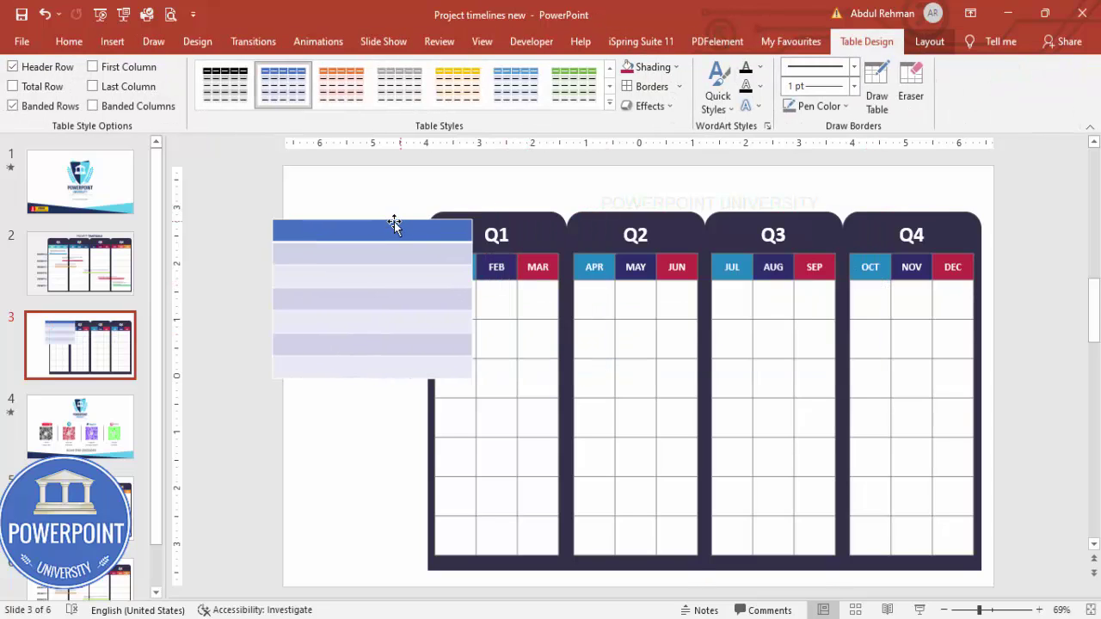
Turn off the banded rows and header row styling for all cells of the new single-column table
drag(295, 229, 451, 368)
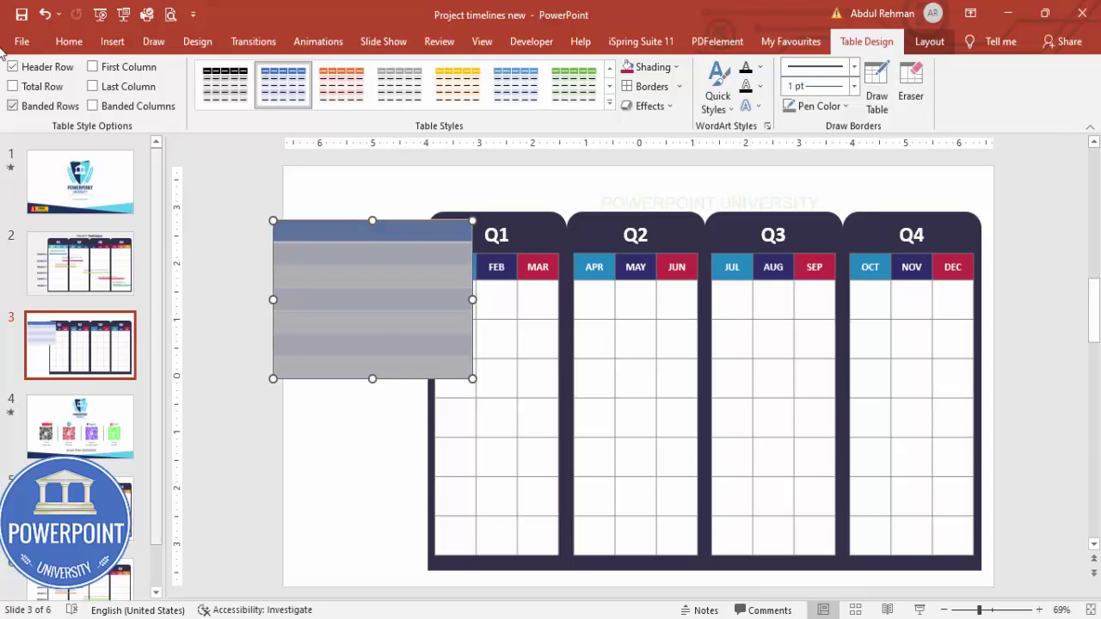
click(39, 104)
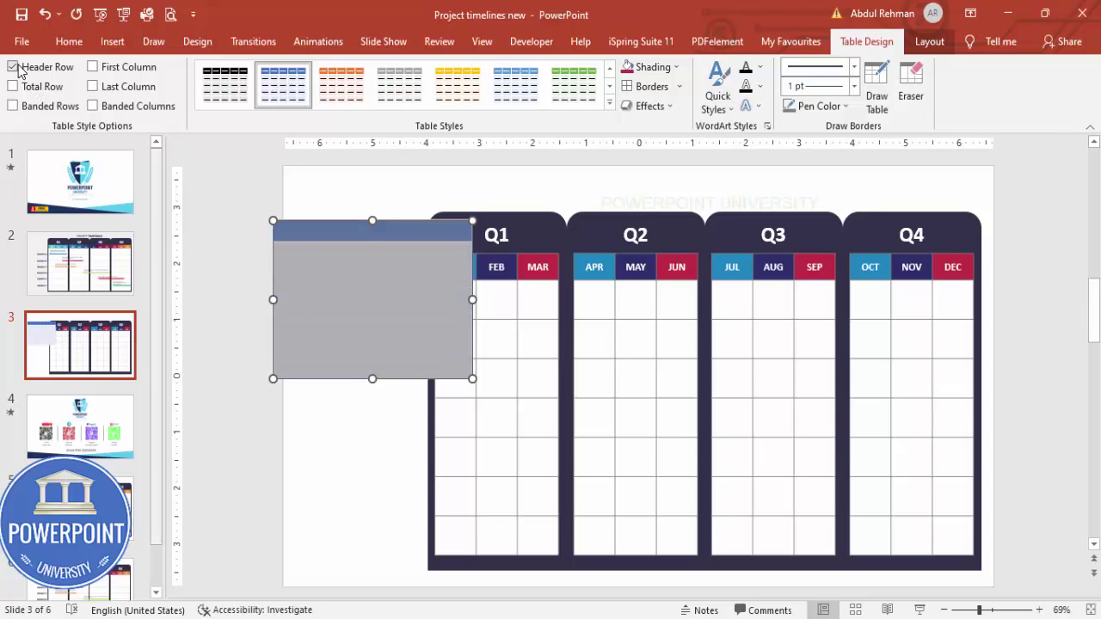
click(19, 69)
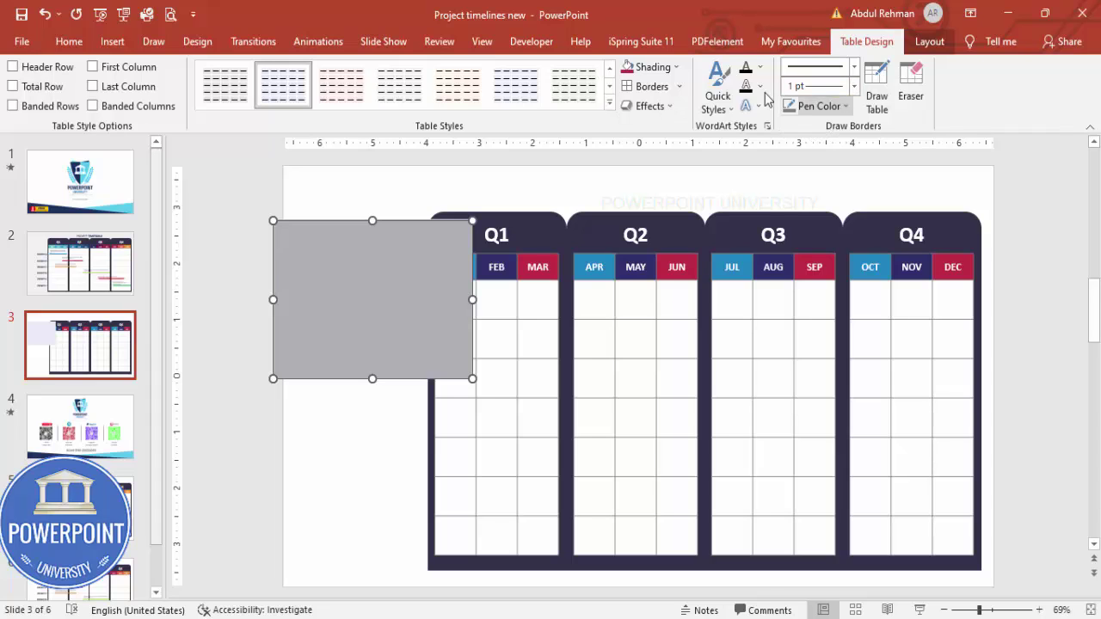
Shade all cells of the single-column table white and apply borders to them
click(649, 74)
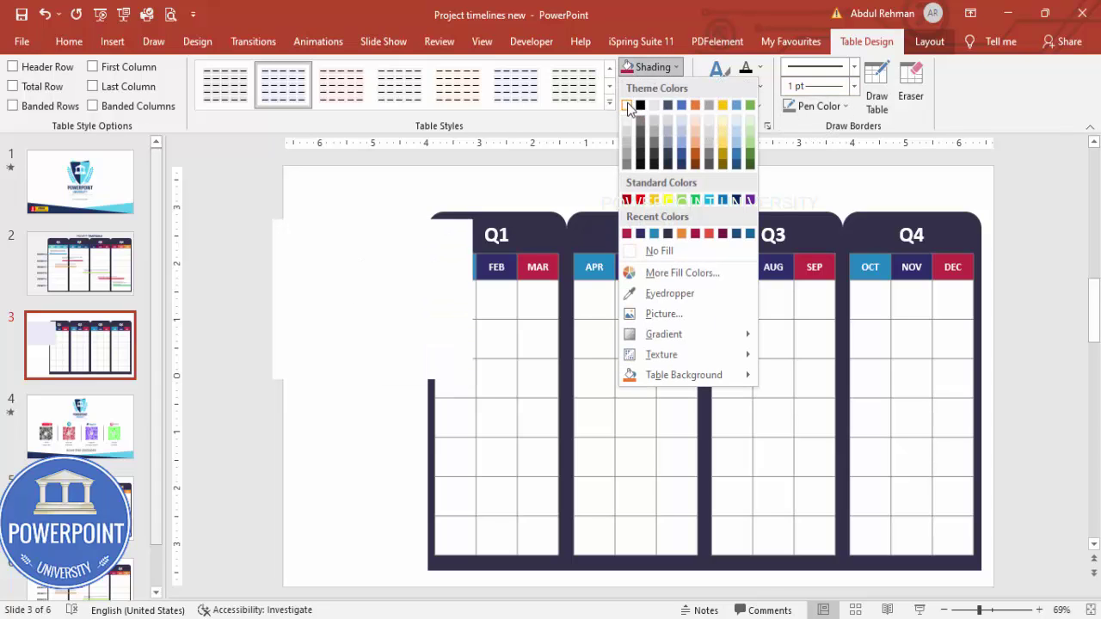
click(627, 102)
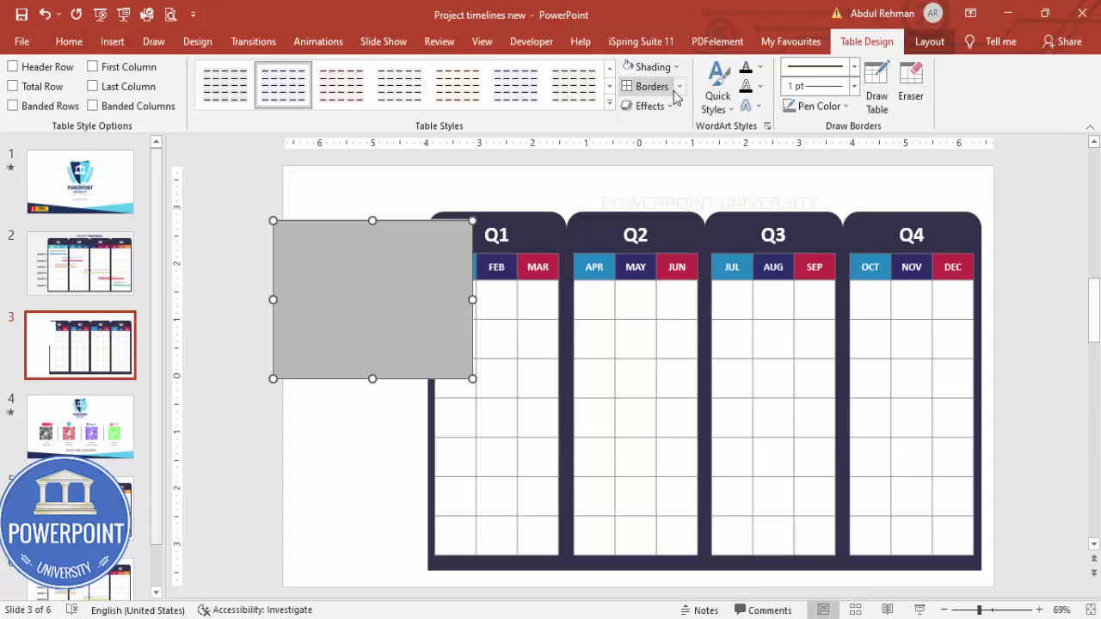
click(625, 91)
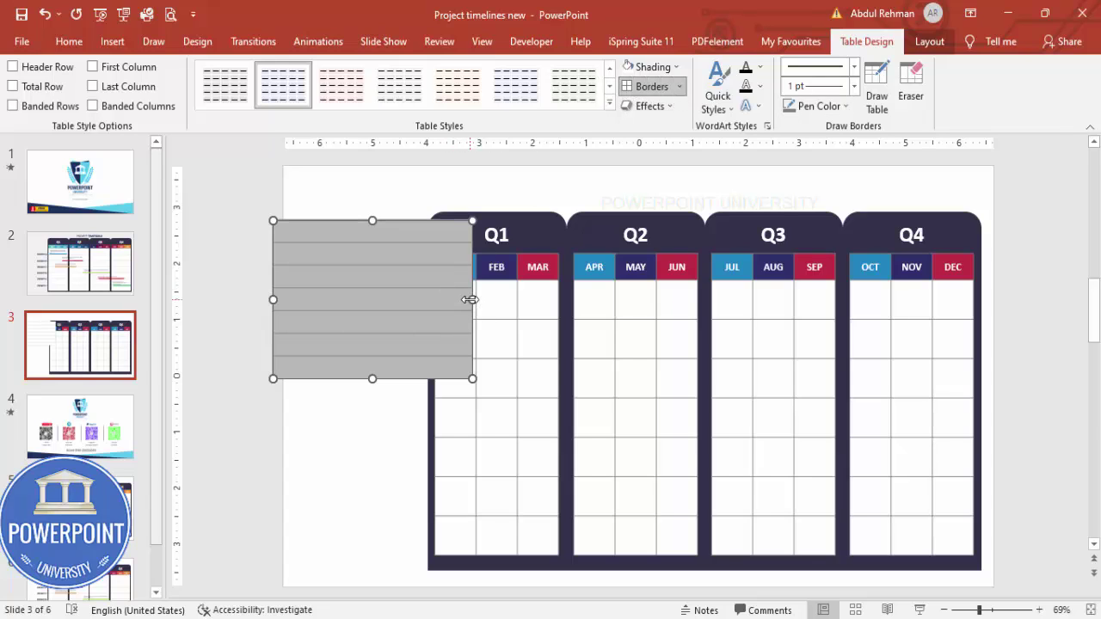
Resize the single-column table to about 2.41" wide and 5.2" high and place it beside the empty calendar rows of Q1
drag(470, 300, 401, 297)
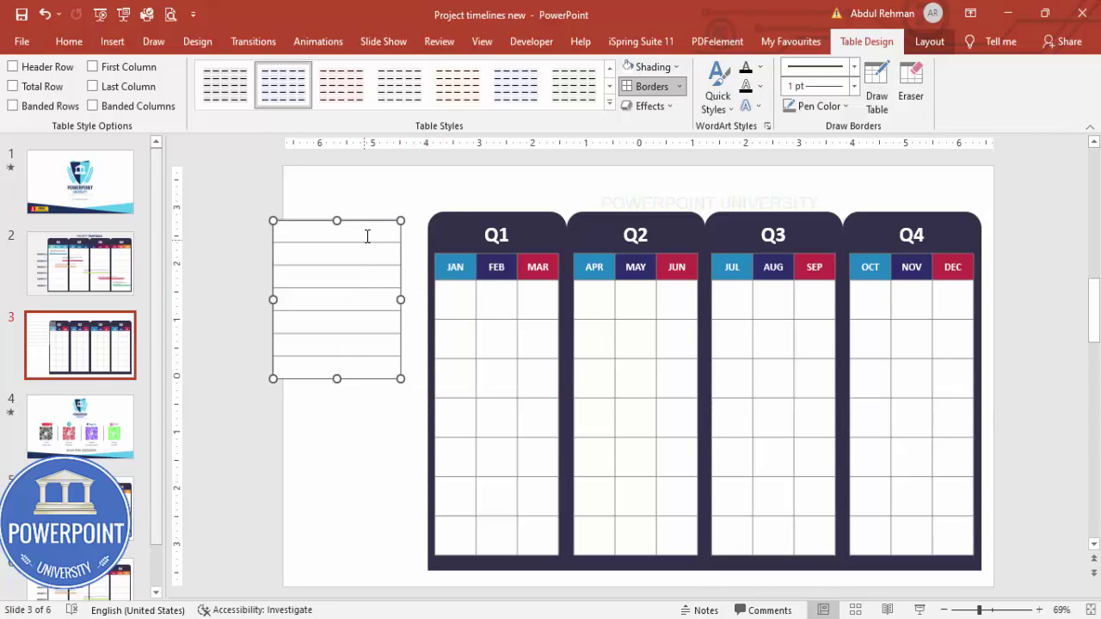
drag(371, 221, 387, 280)
drag(358, 438, 361, 571)
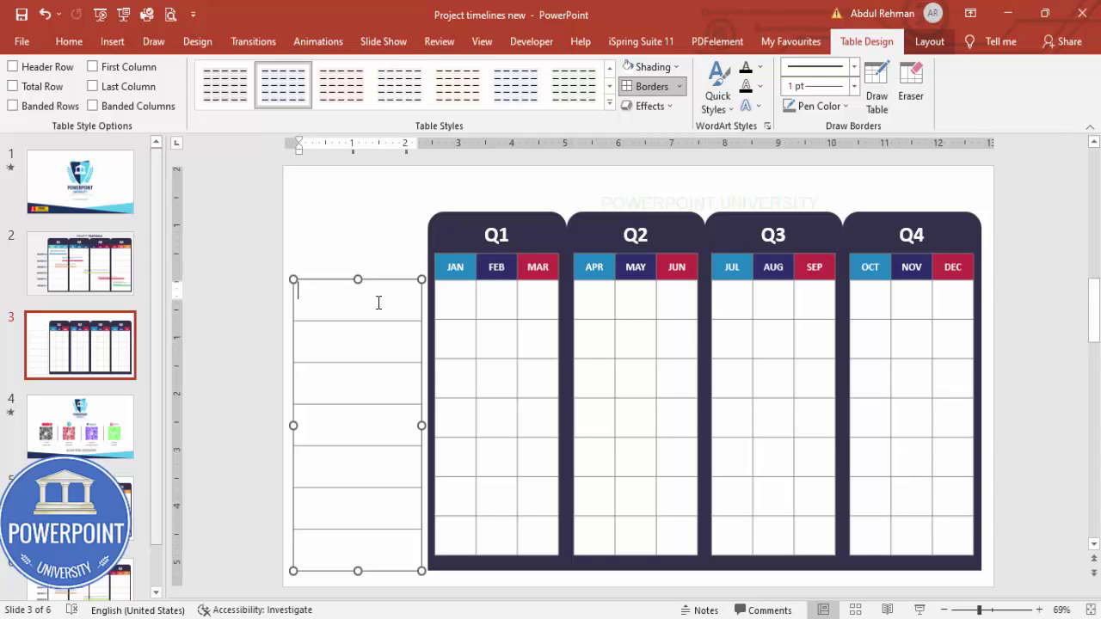
Center the contents of all seven single-column table cells vertically and align them right
drag(378, 303, 403, 553)
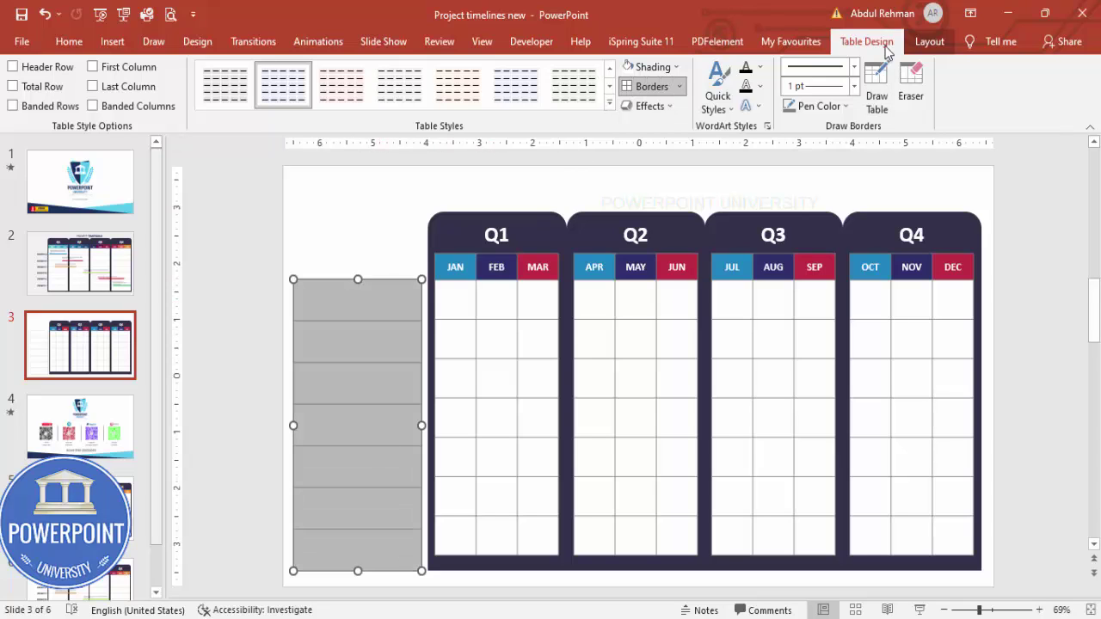
click(930, 43)
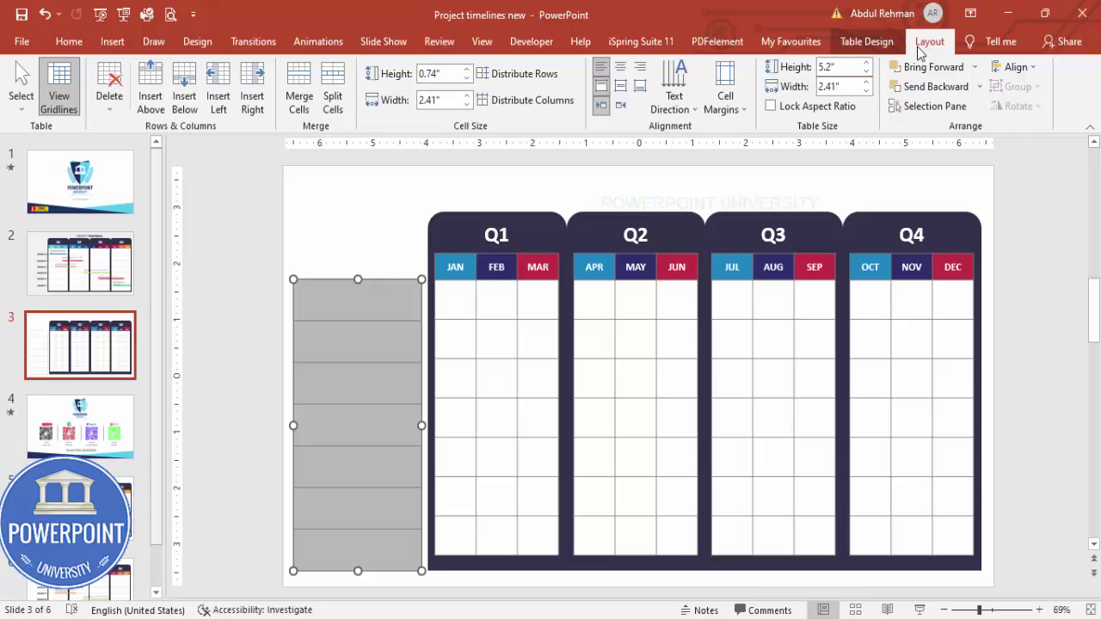
click(620, 92)
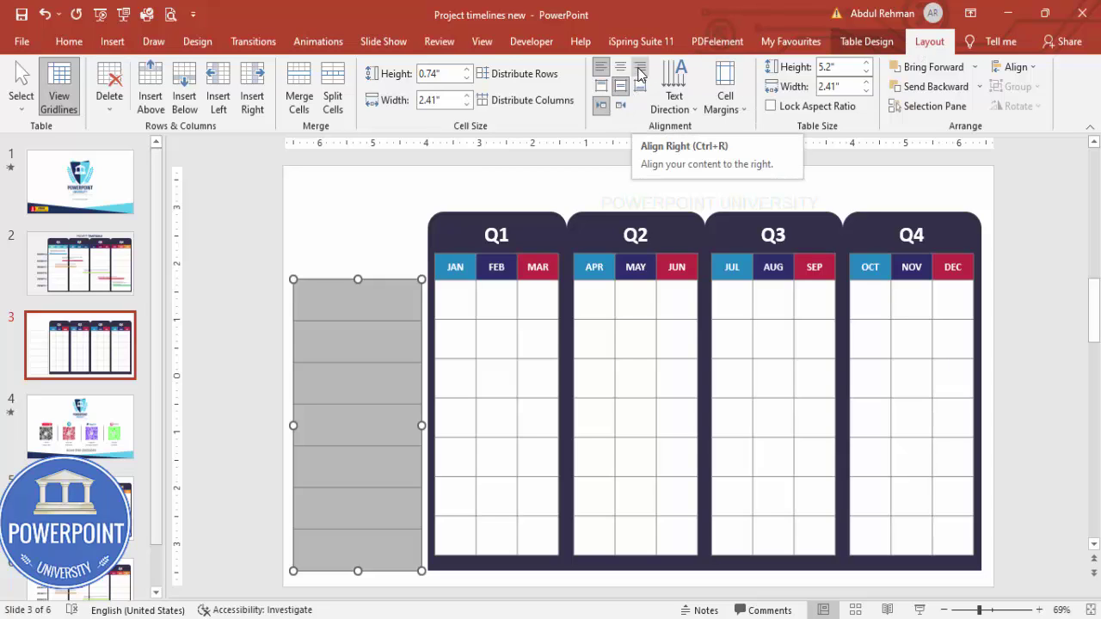
click(639, 73)
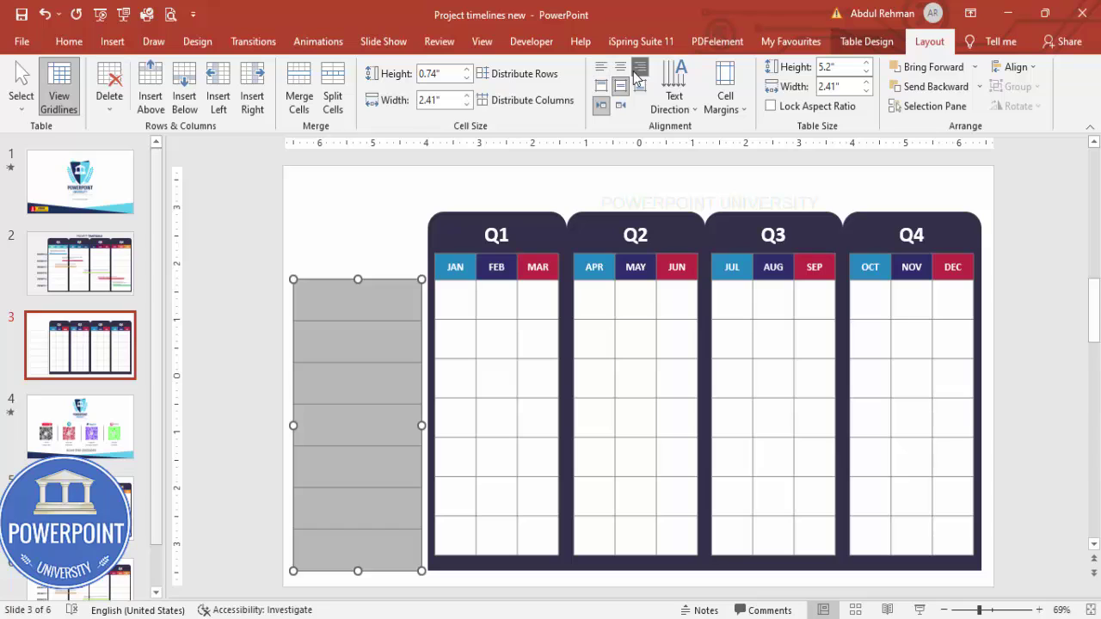
Format the single-column table's text as bold, size 24, in the recently used dark indigo color
click(68, 44)
click(414, 101)
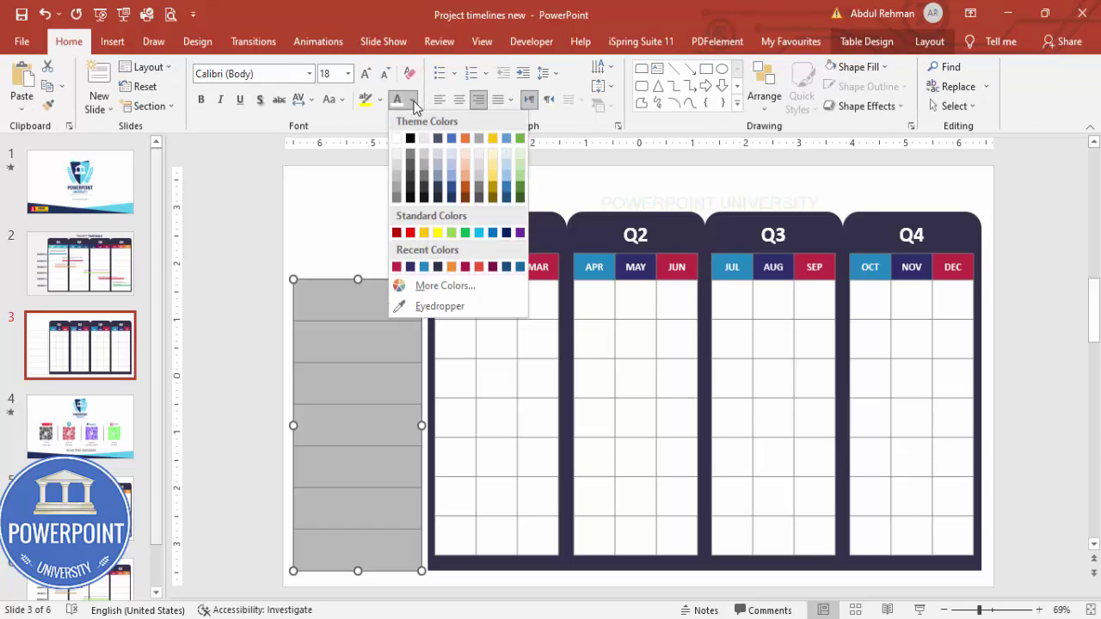
click(410, 266)
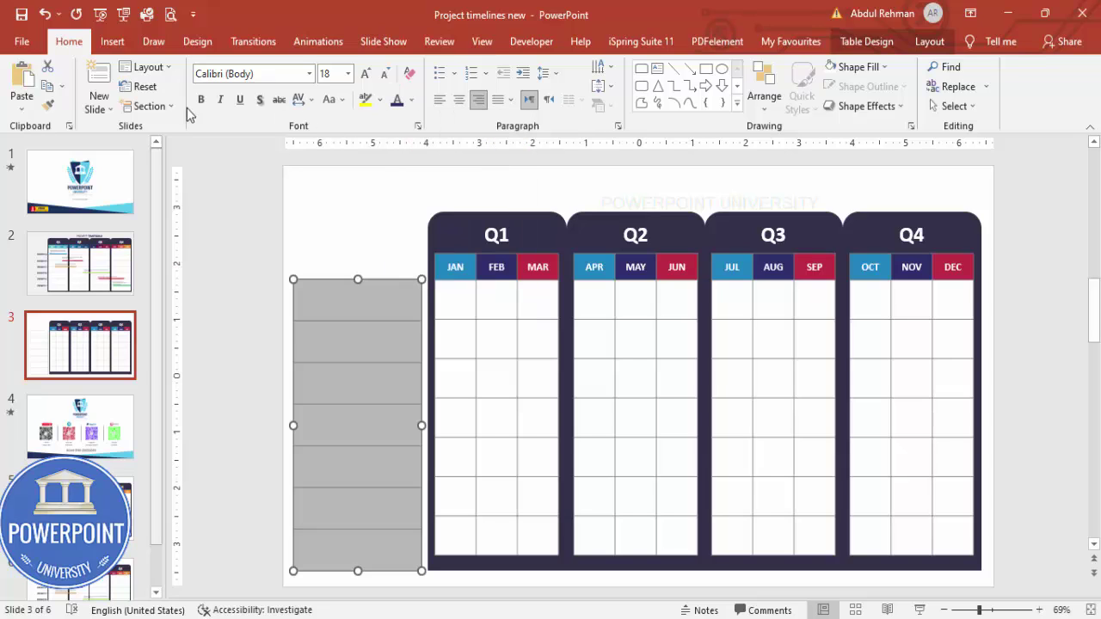
click(370, 75)
Enter PROJECT A and PROJECT B in the first two rows of the single-column table
click(382, 303)
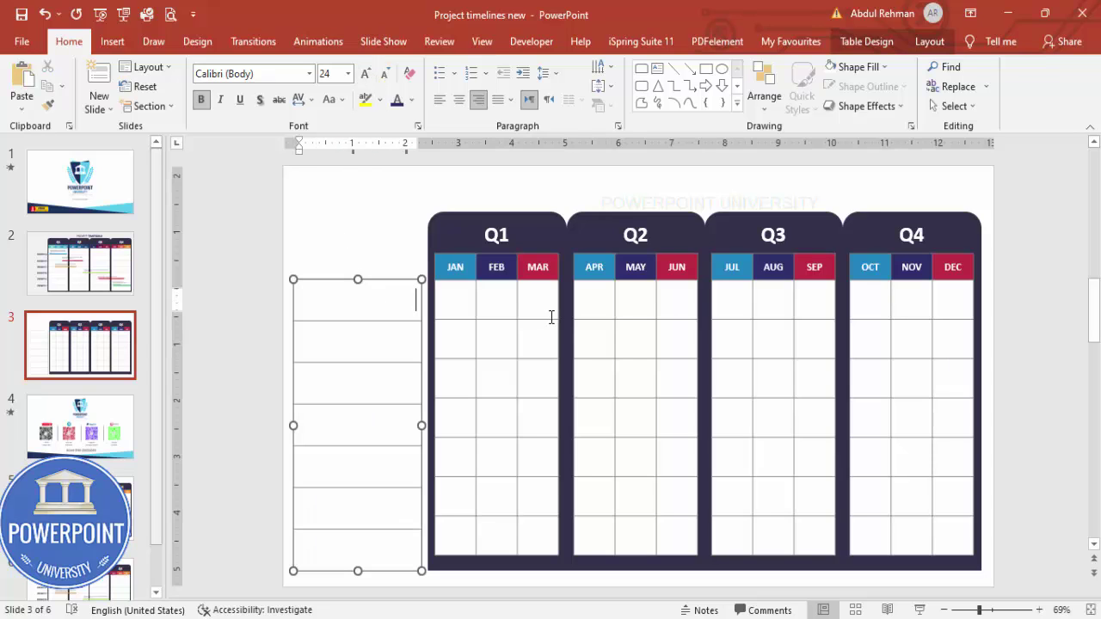
text(PROJECT A)
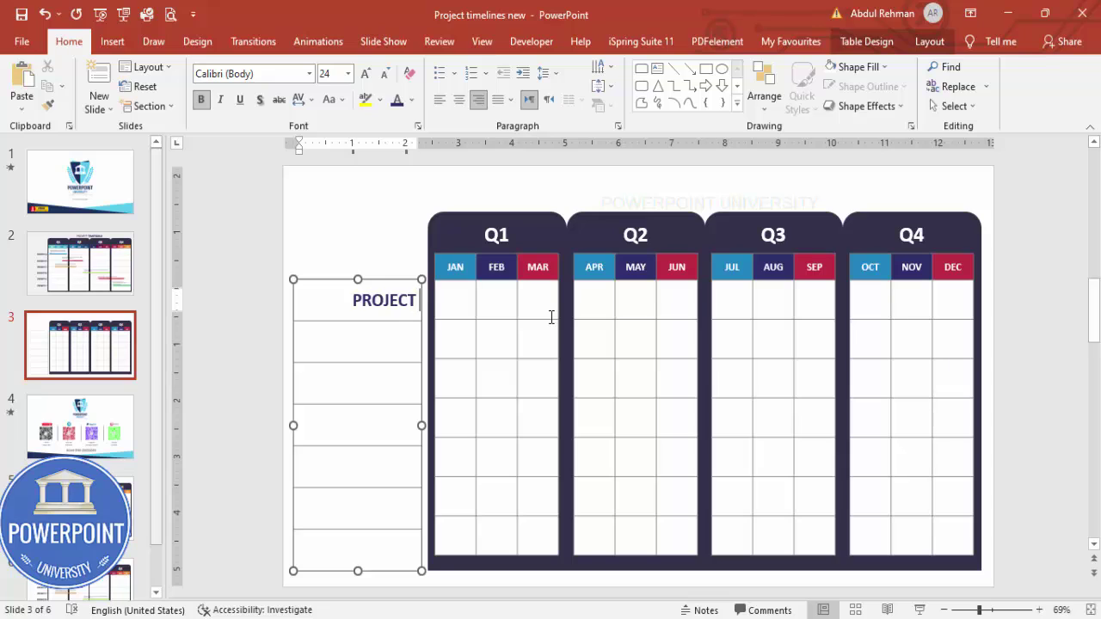
click(366, 358)
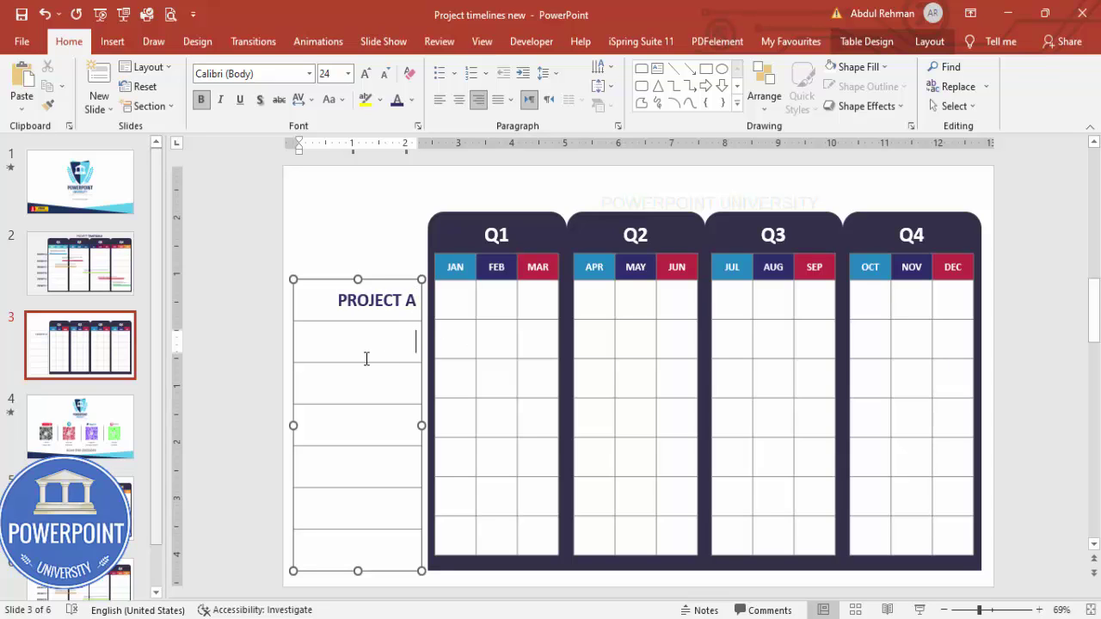
text(PROJECT B)
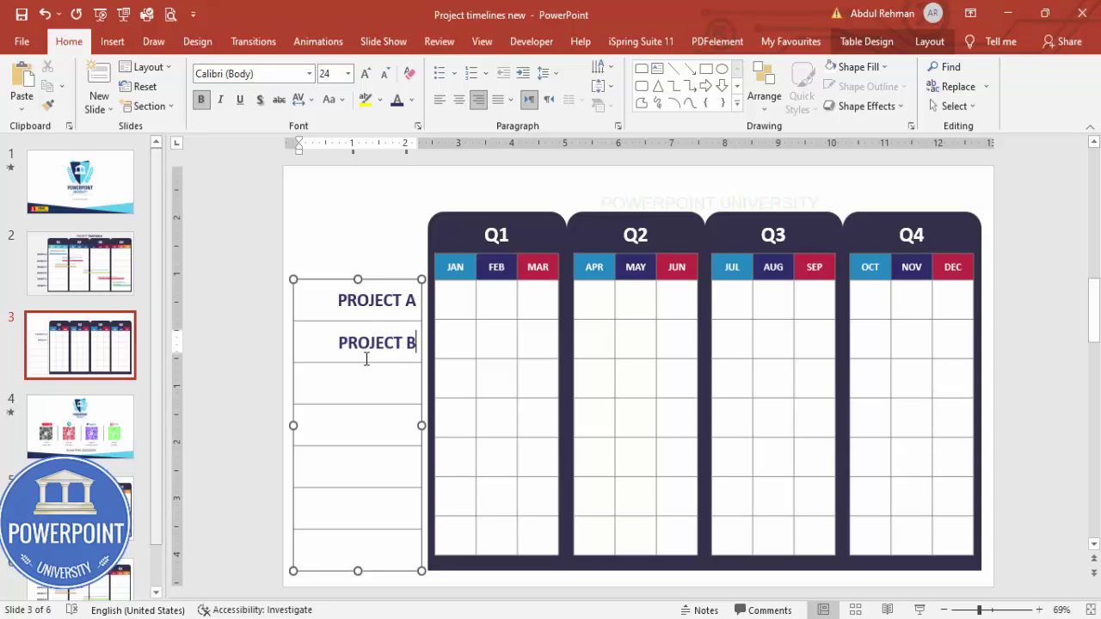
Enter PROJECT C and PROJECT D in the third and fourth rows of the single-column table
key(Down)
text(PROJECT C)
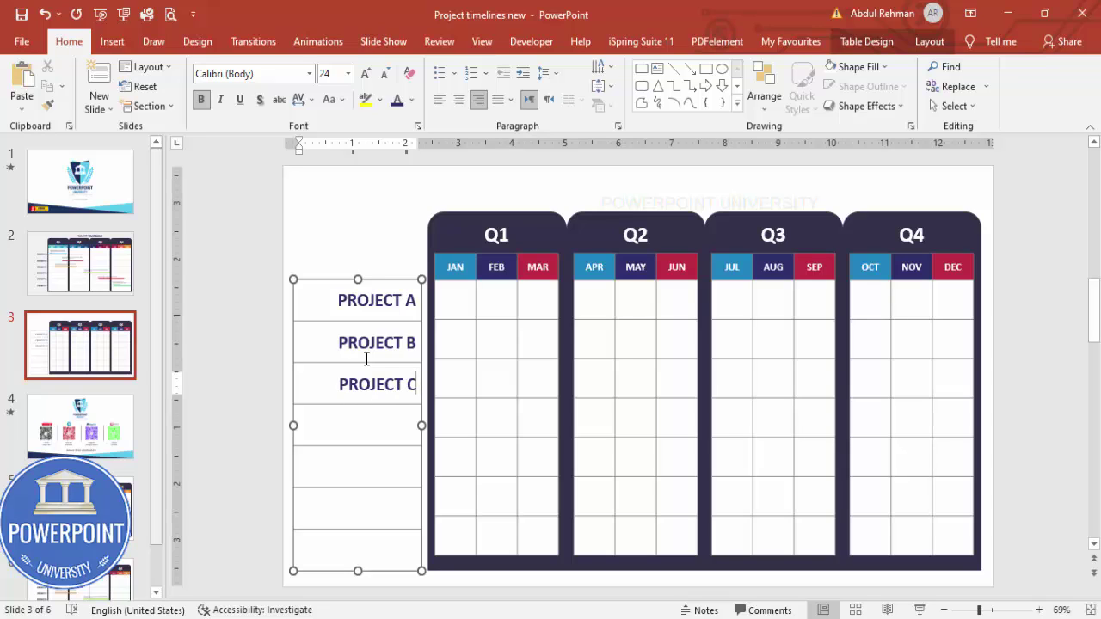
key(Down)
text(PROD)
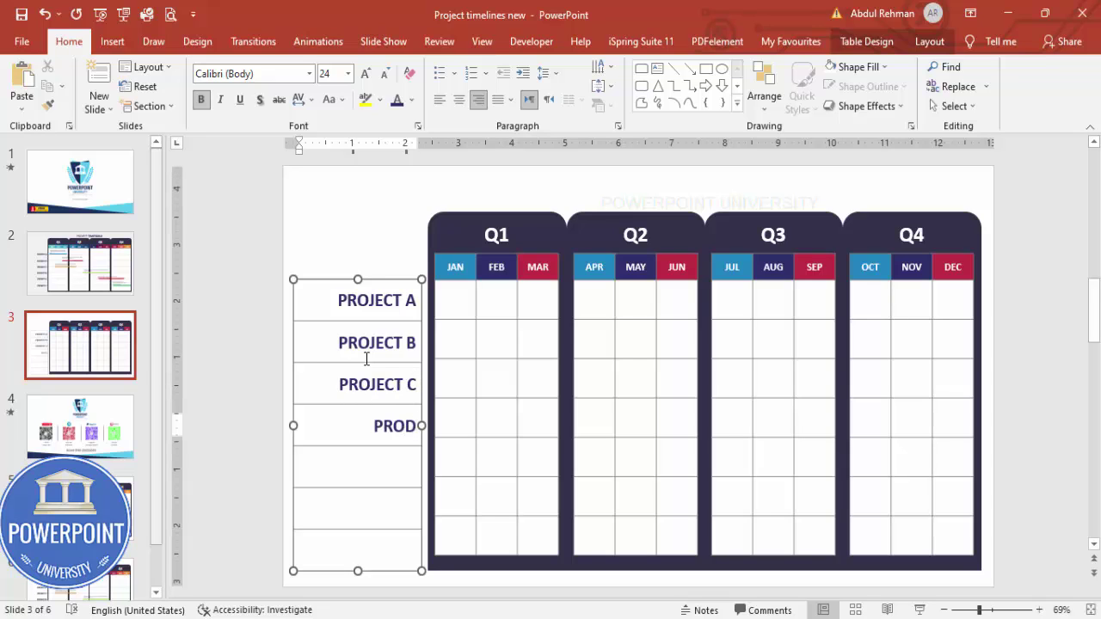
key(BackSpace)
text(JECT)
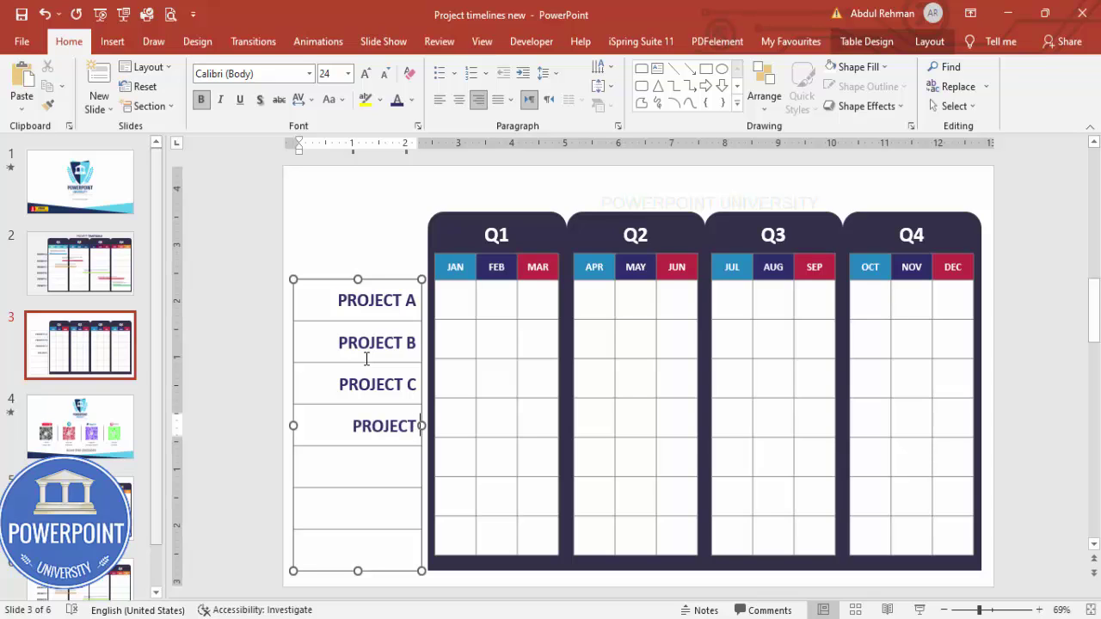
text( D)
Enter PROJECT E, PROJECT F and PROJECT G in the last three rows of the single-column table
key(Down)
text(PROJE)
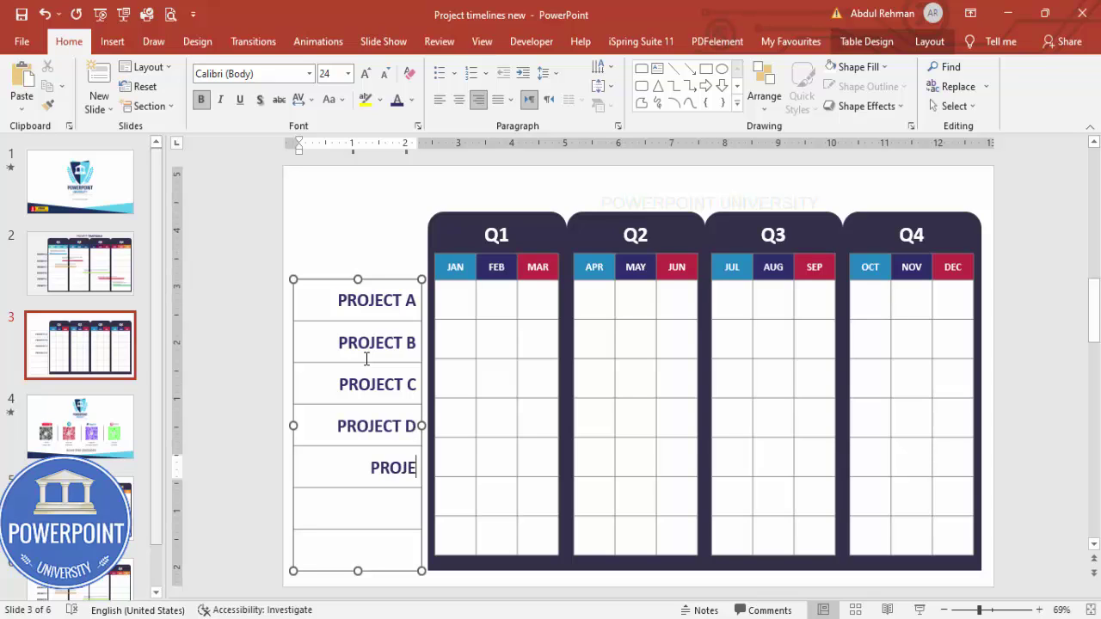
text(CT )
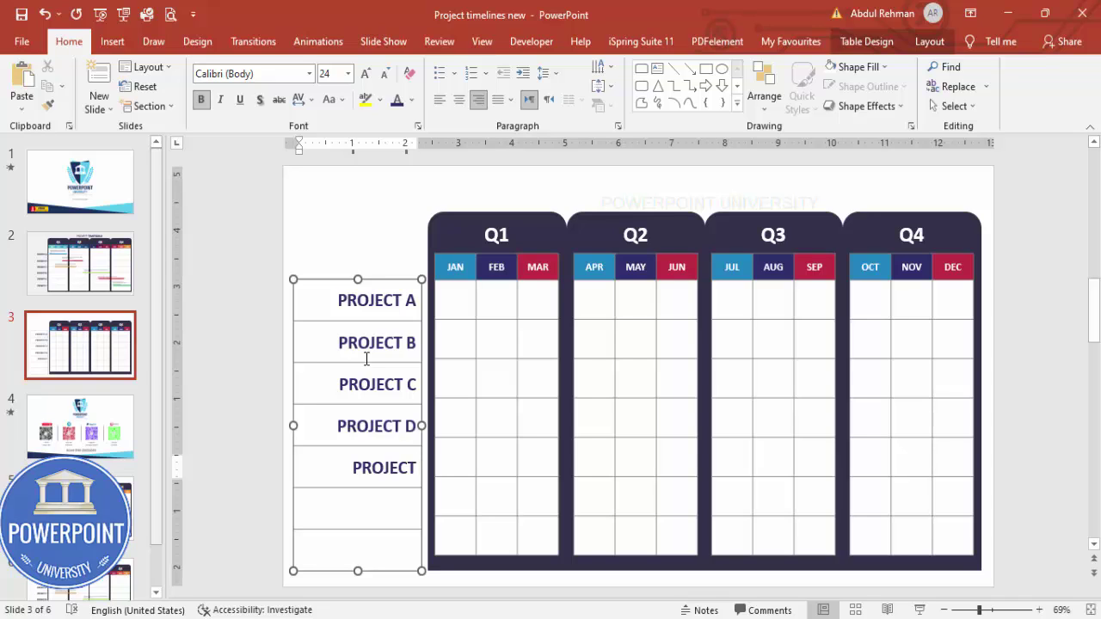
text(E)
key(Down)
text(PROJ)
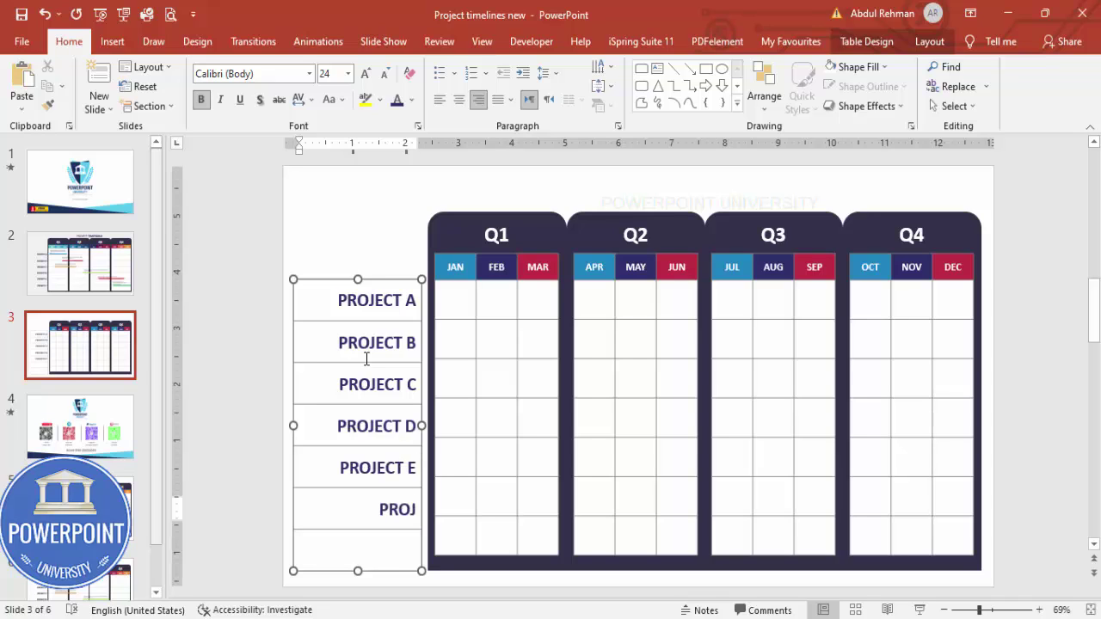
text(ECT F)
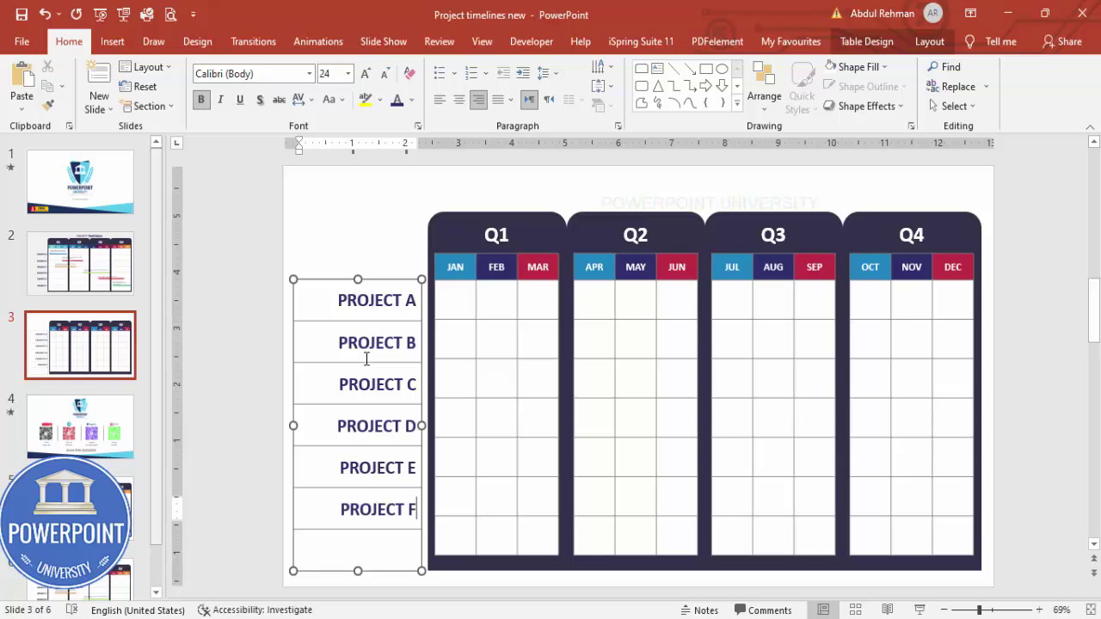
key(Down)
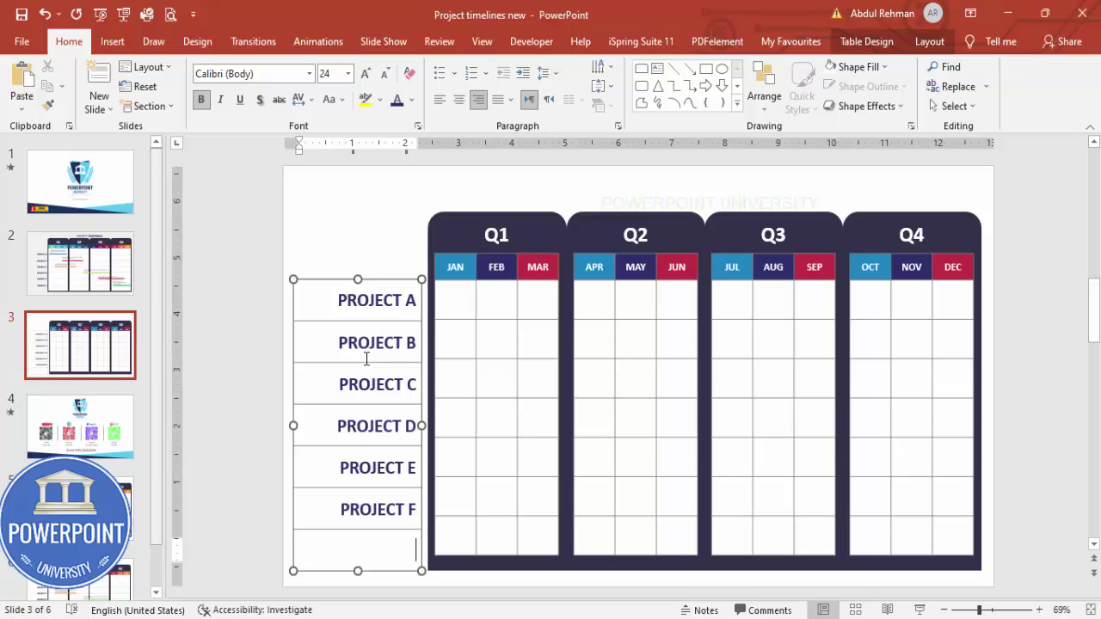
text(PROJECT G)
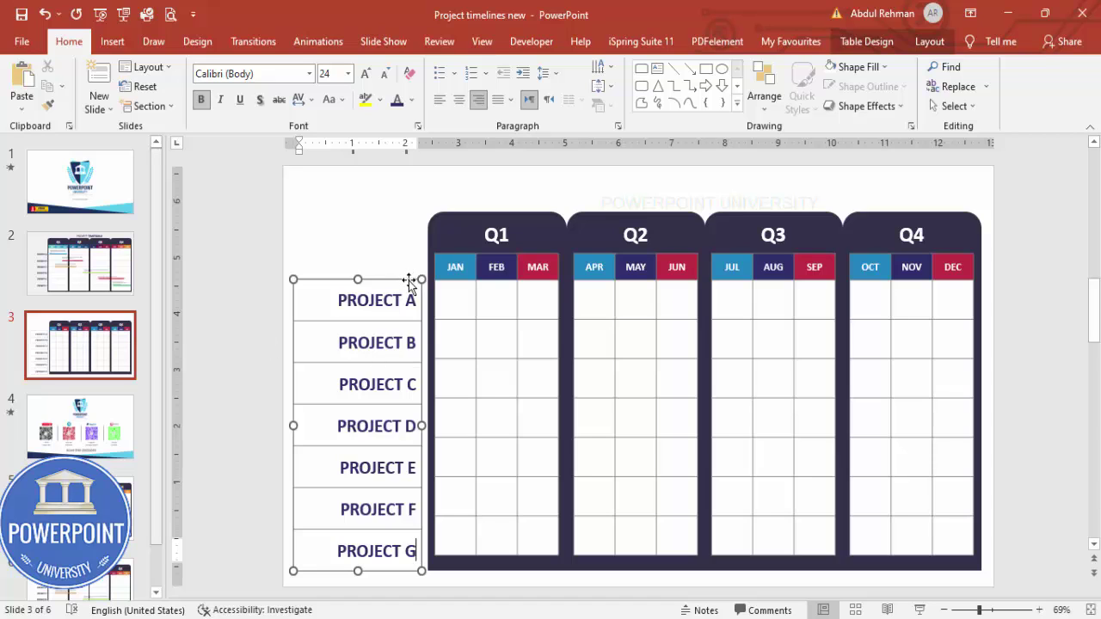
Move the project-name table right up against the Q1 frame and shift it slightly down
drag(410, 282, 418, 279)
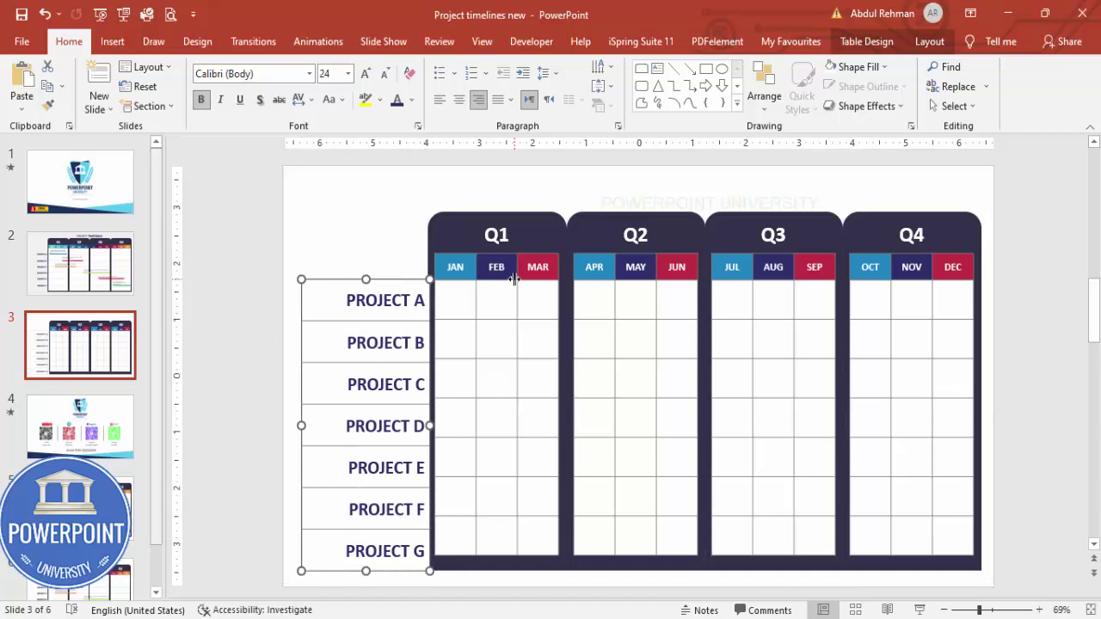
key(Down)
key(Down)
key(Down)
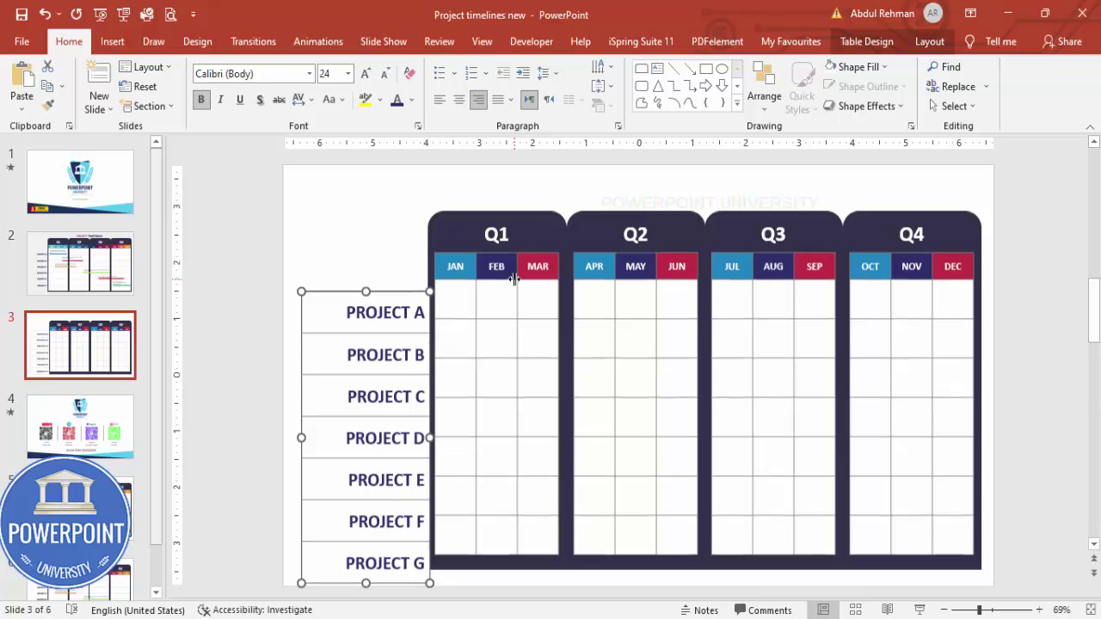
key(Down)
key(Down)
key(Down)
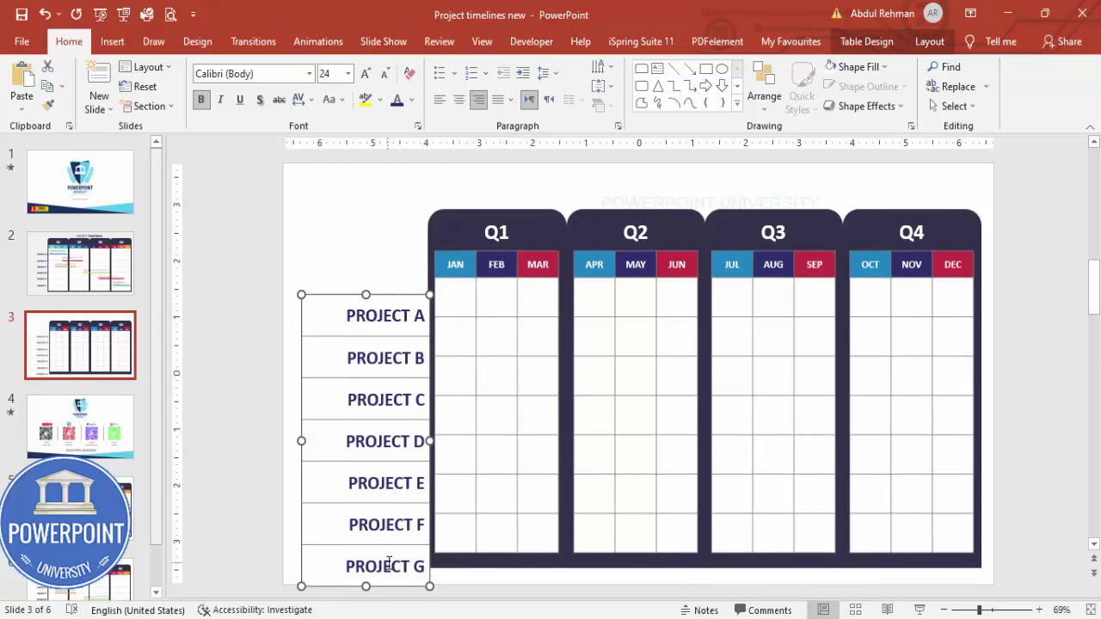
Delete the PROJECT G row from the project-name table
click(322, 557)
right_click(323, 558)
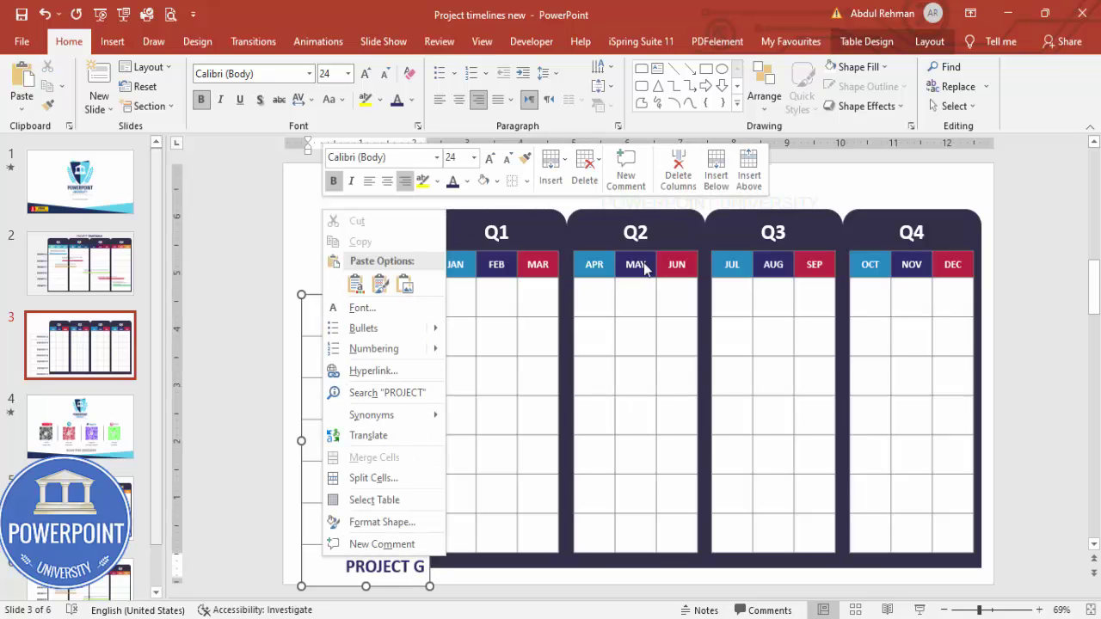
click(590, 168)
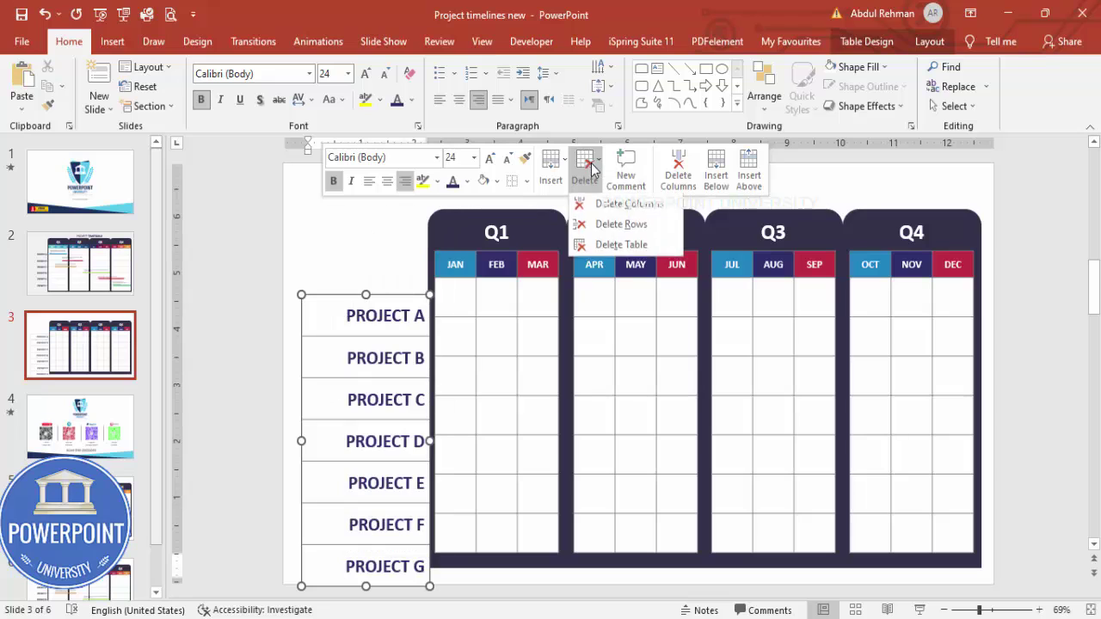
click(632, 225)
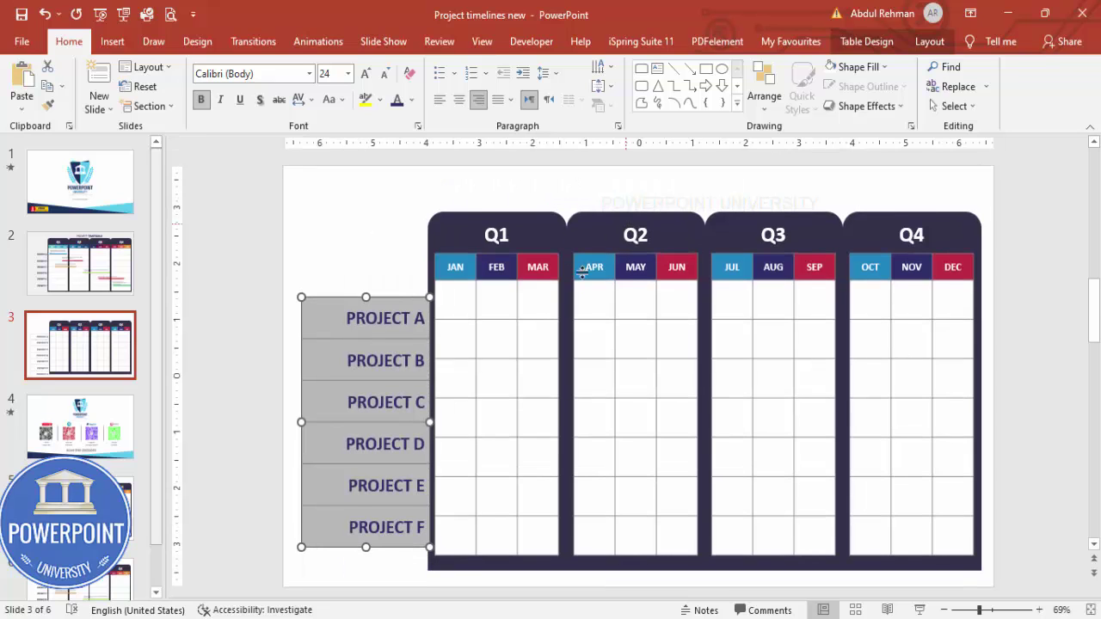
Remove all borders from the project-name table
click(866, 42)
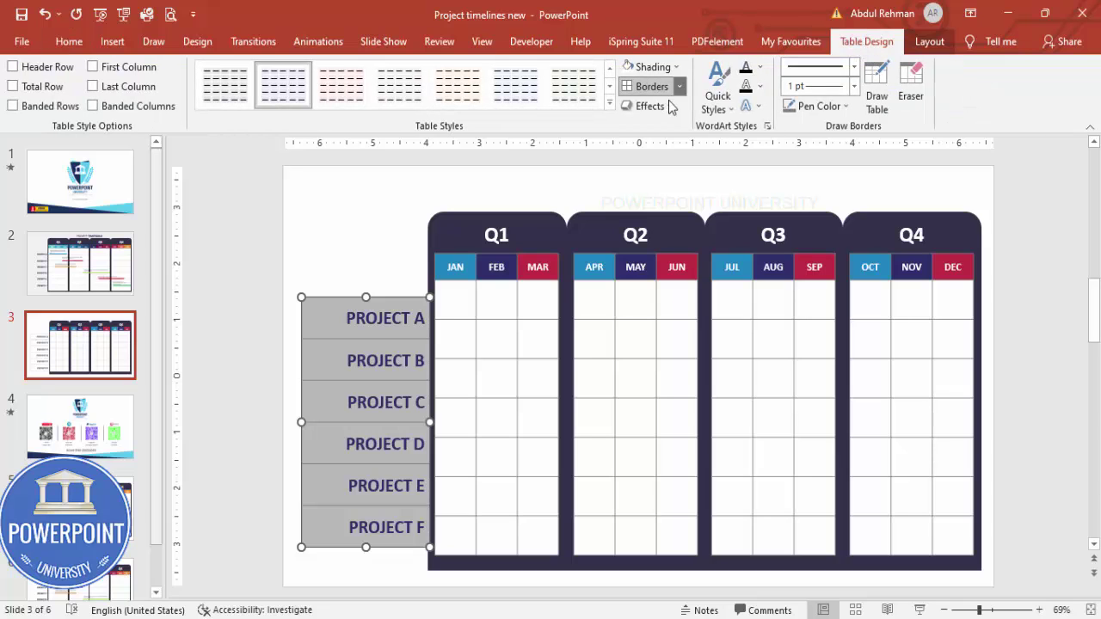
click(679, 87)
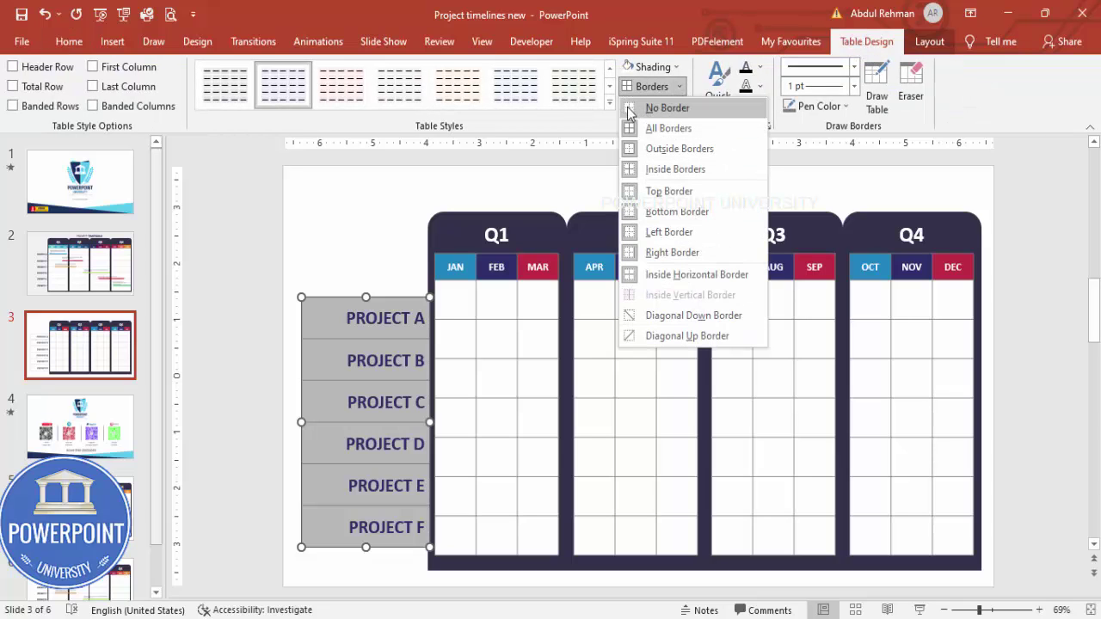
click(627, 107)
click(394, 203)
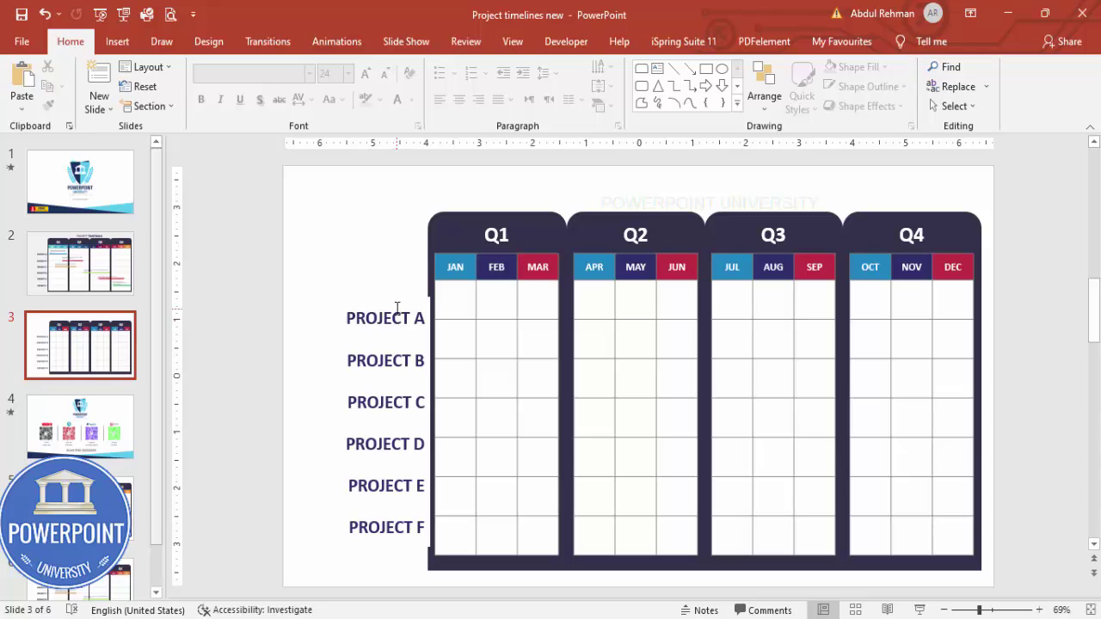
Remove the shading from the project-name table so it does not cover the Q1 frame
click(396, 307)
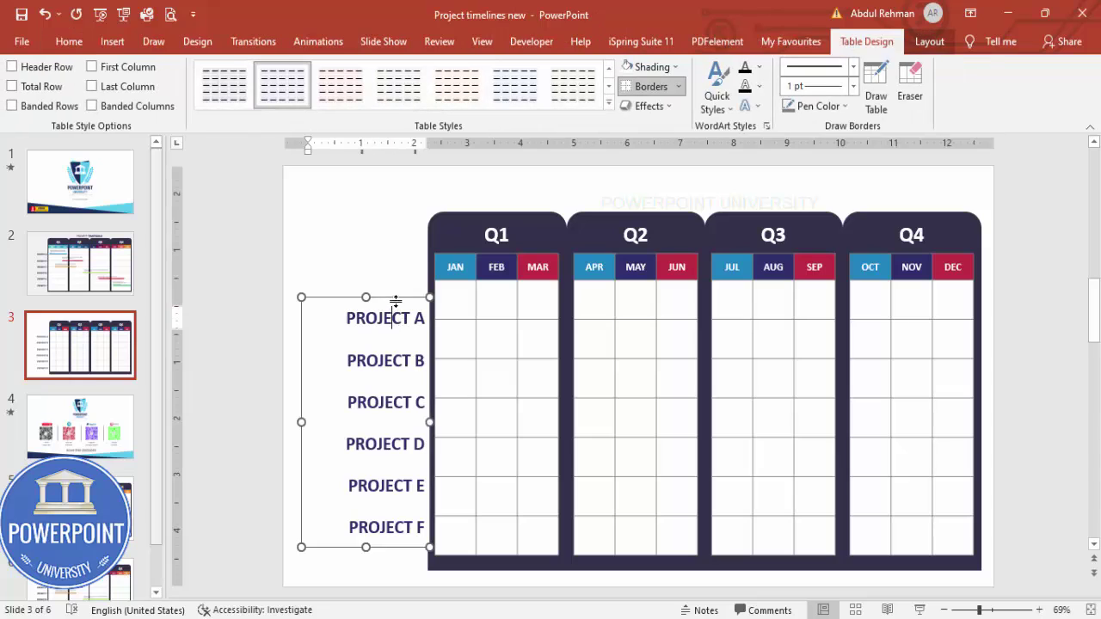
click(651, 68)
click(658, 249)
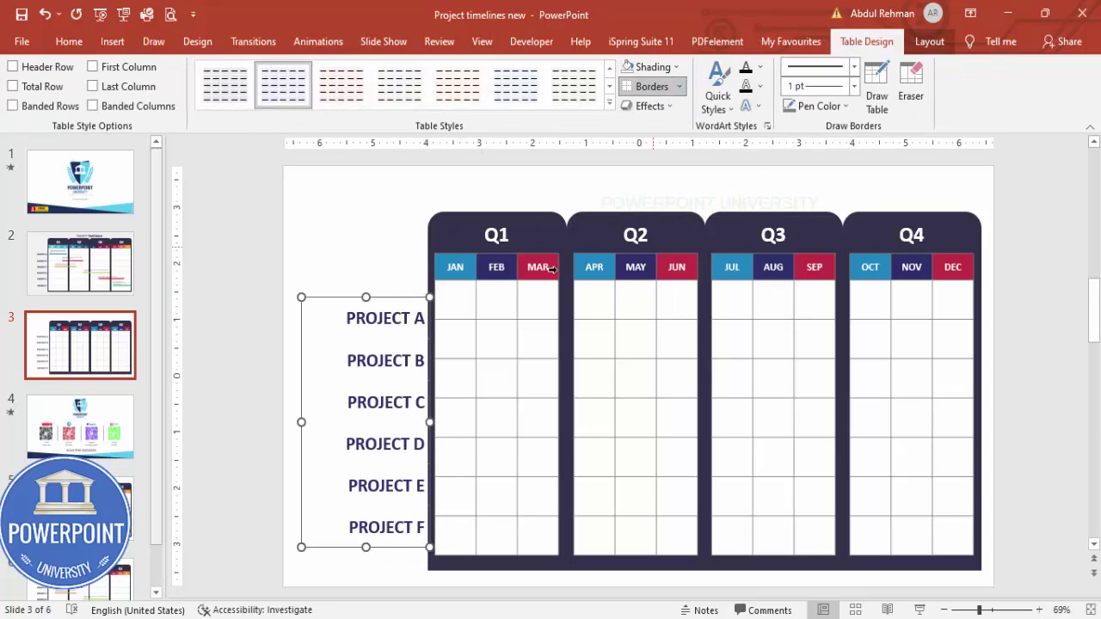
Reposition the project-name table beside the Q1 frame and shorten it so the names line up with the horizontal grid lines
drag(418, 297, 412, 298)
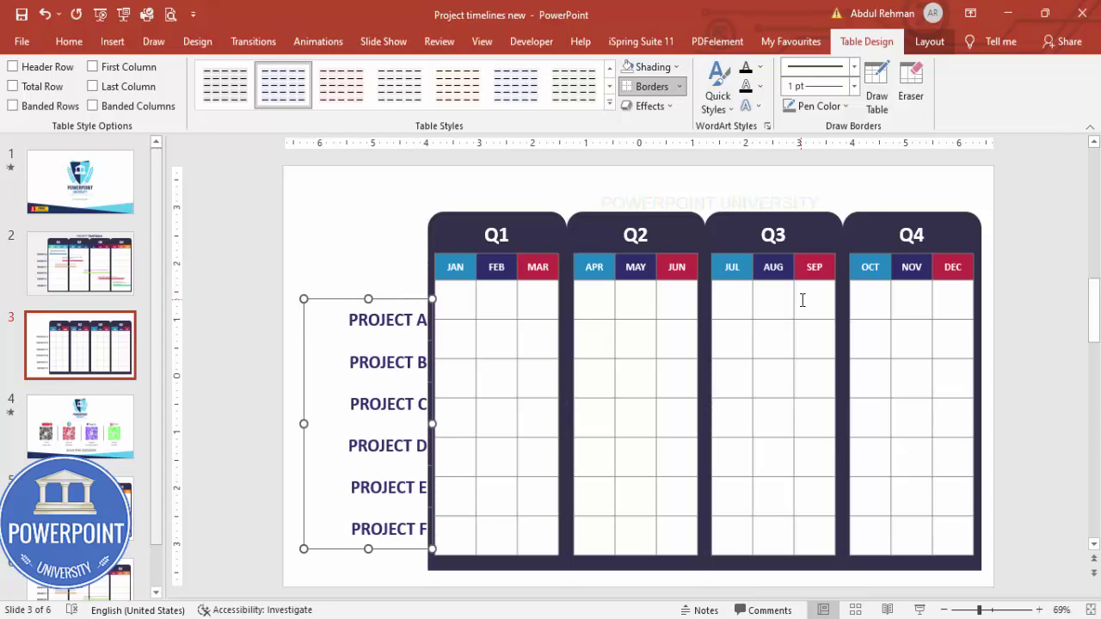
key(Left)
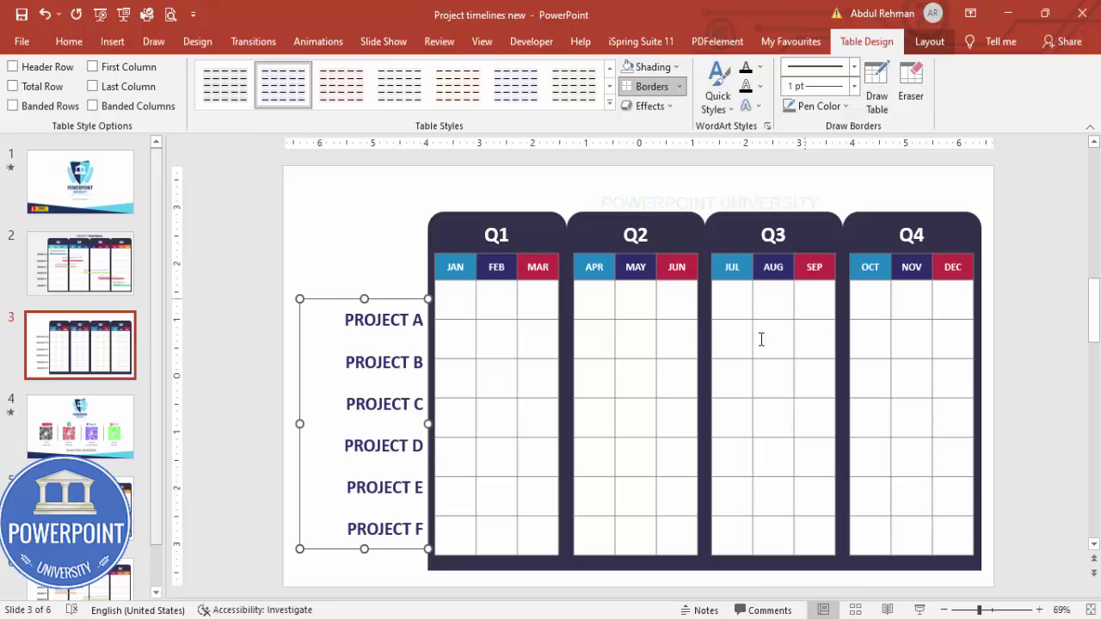
mouse_move(366, 548)
mouse_down()
mouse_move(369, 527)
mouse_move(369, 539)
mouse_up()
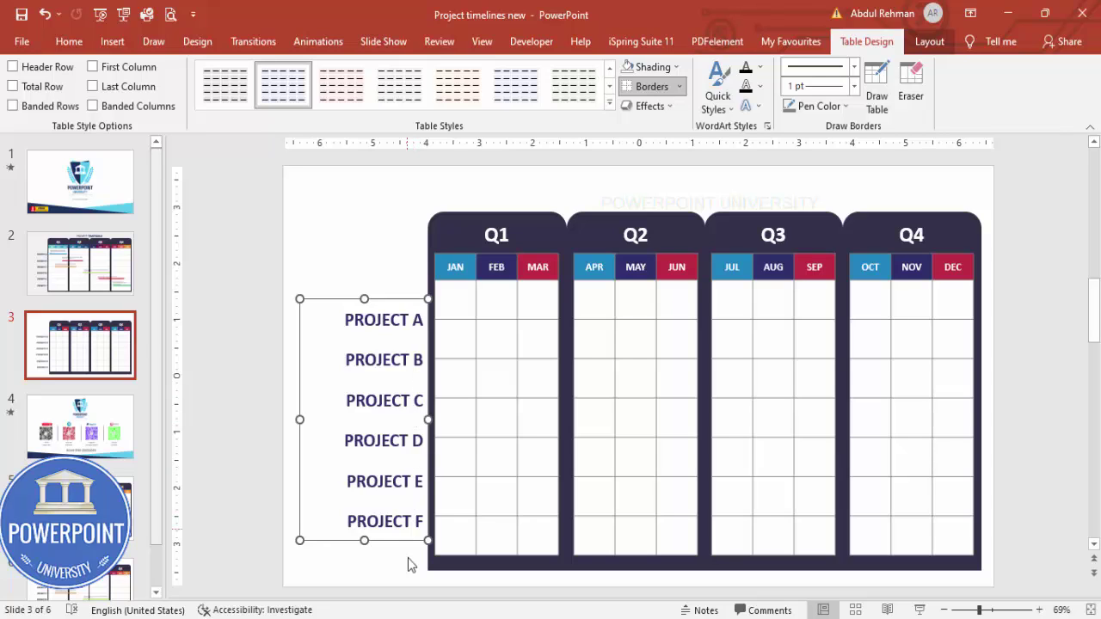
drag(366, 540, 364, 533)
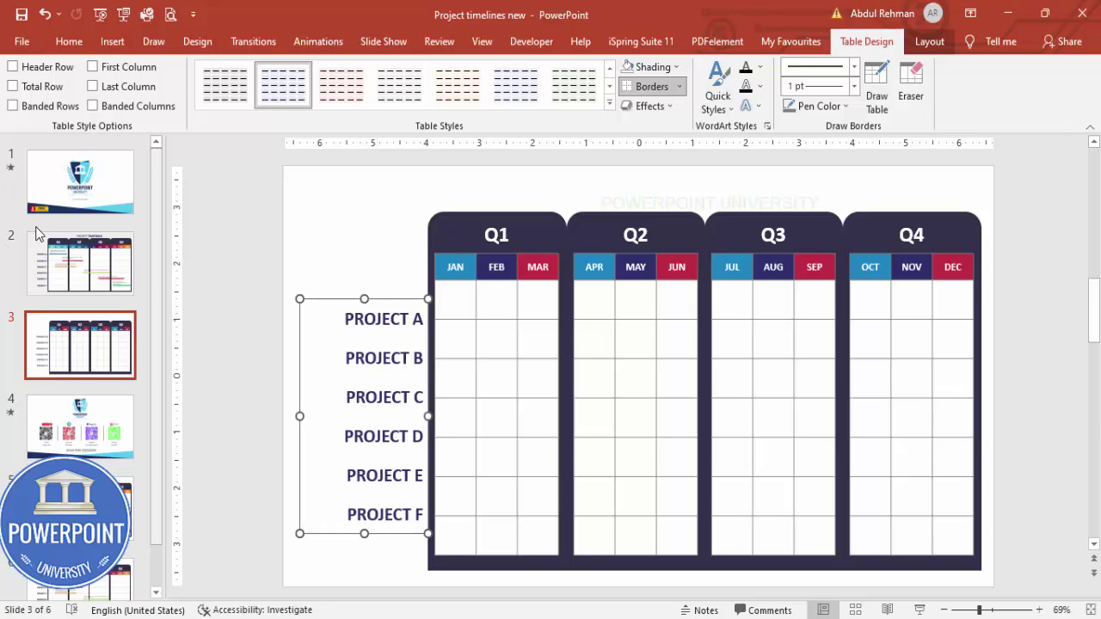
Draw a rounded rectangle about 6.15" wide and 0.41" high above the quarter headings and round its corners fully
click(352, 264)
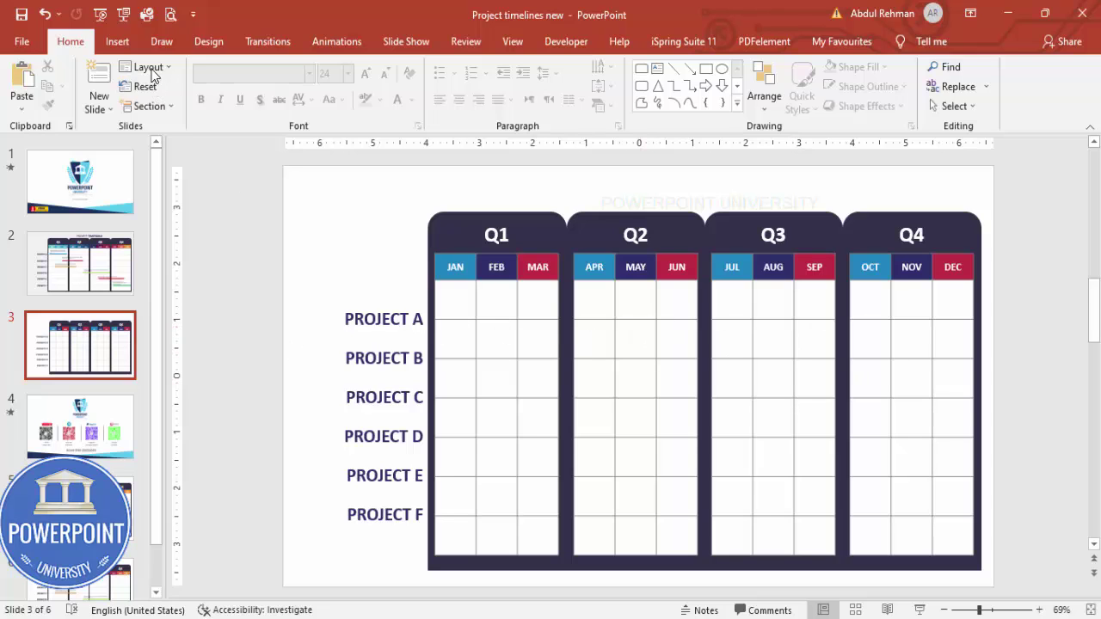
click(117, 43)
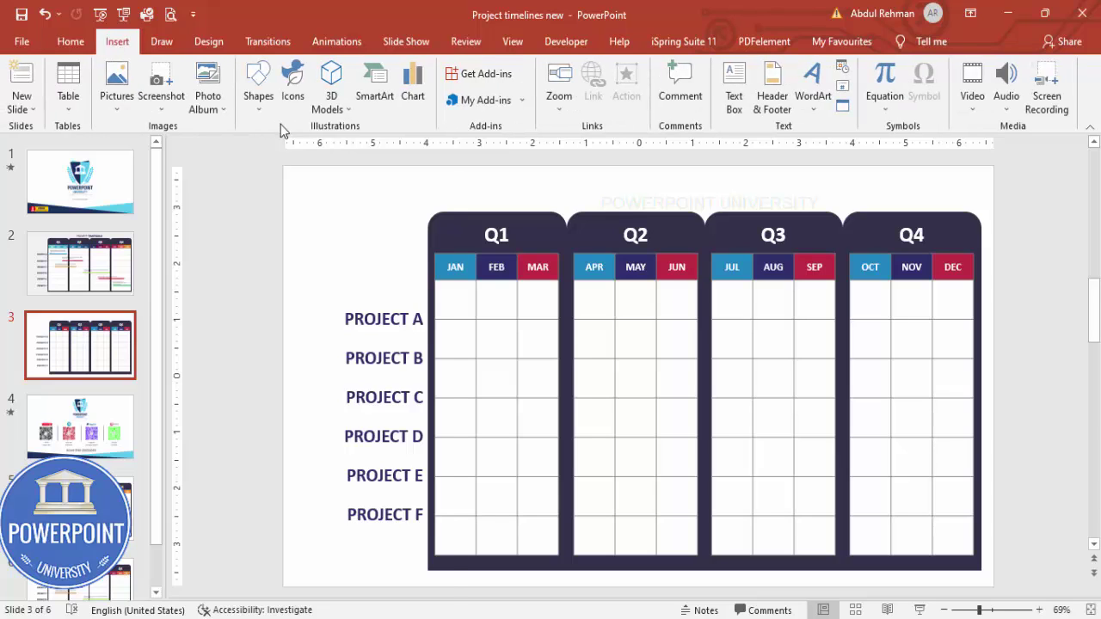
click(259, 103)
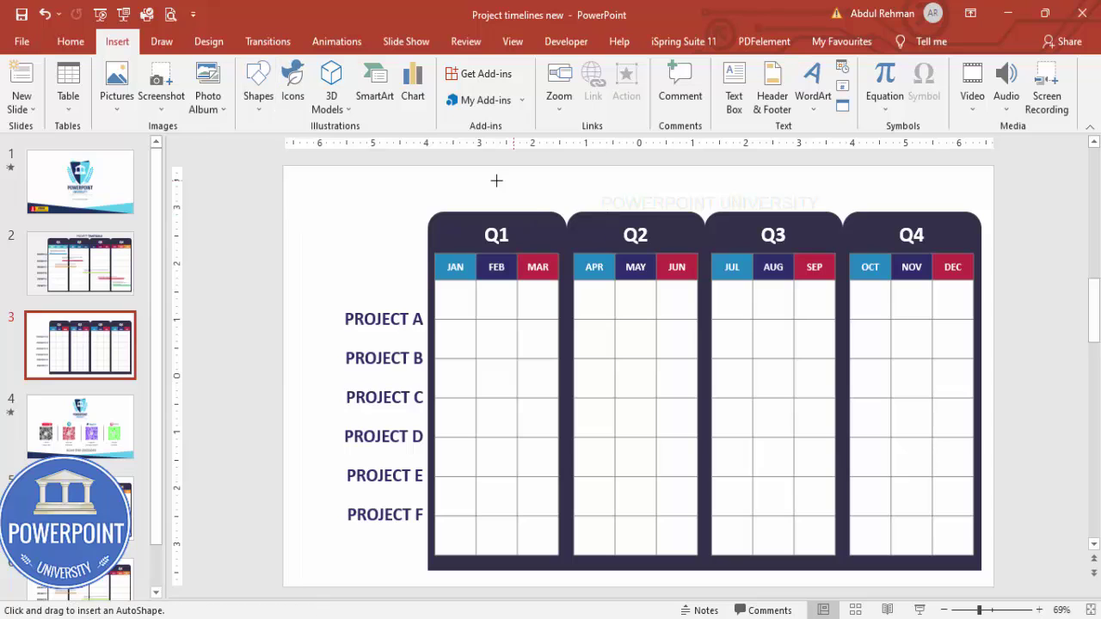
drag(494, 181, 823, 205)
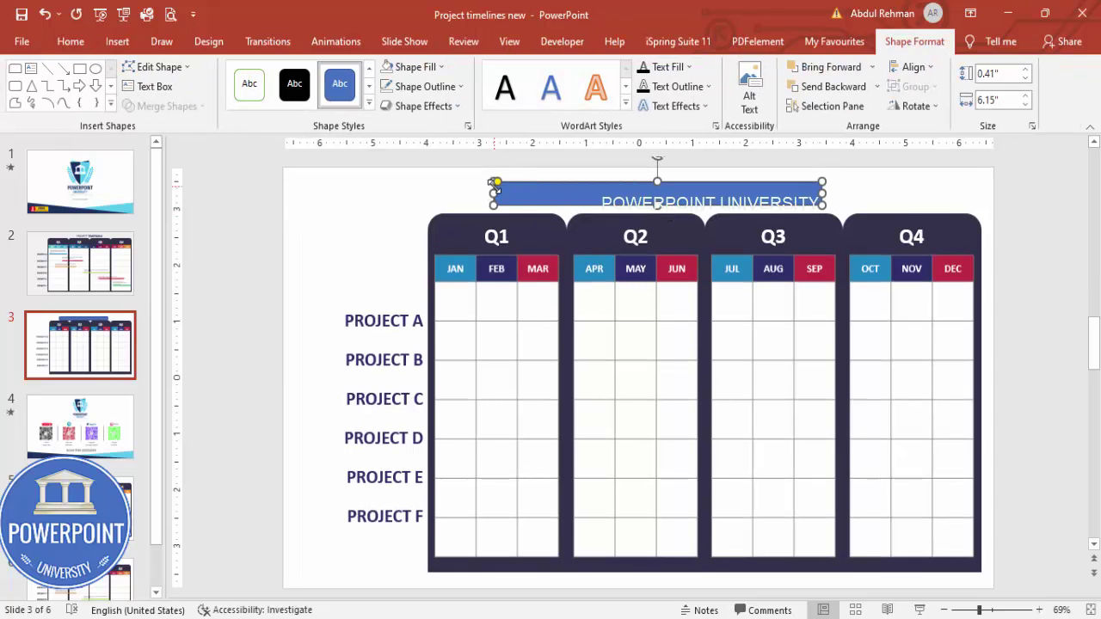
drag(497, 182, 576, 181)
Open the fill color choices for the rounded rectangle above the quarter headings
click(414, 68)
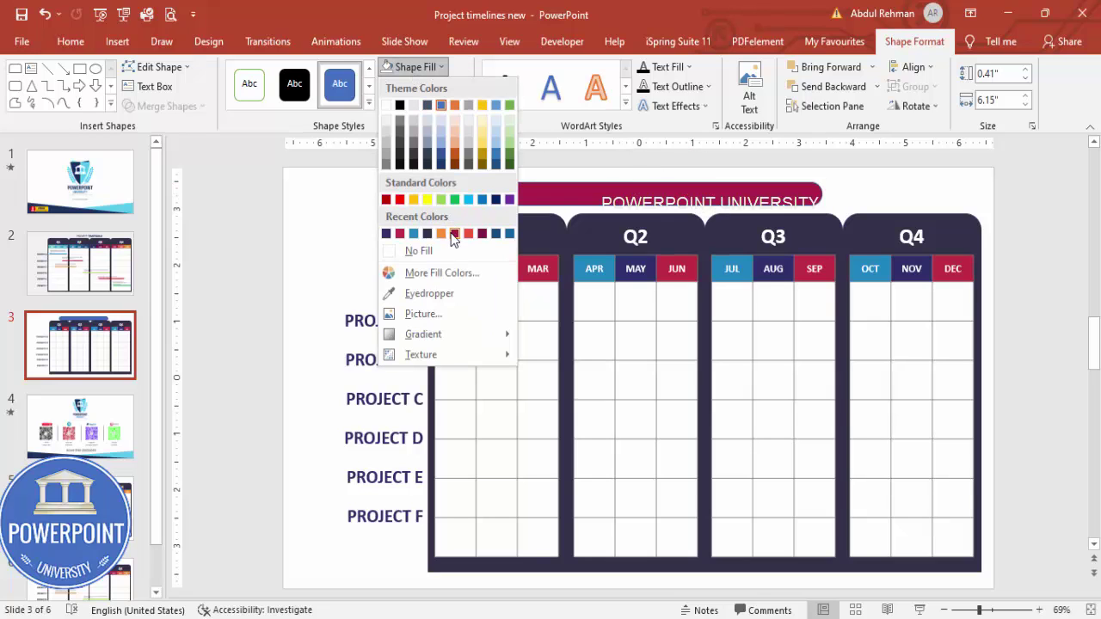